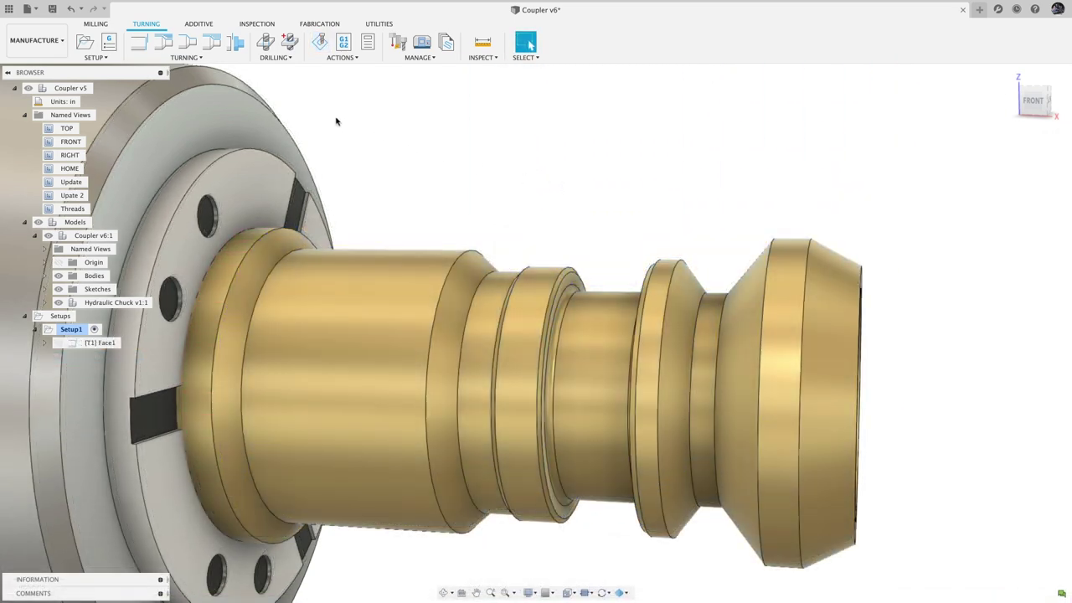
Add a Turning Profile Roughing with the 9 - Grooving Tool, back bounded by the shaft edge
left_click(186, 57)
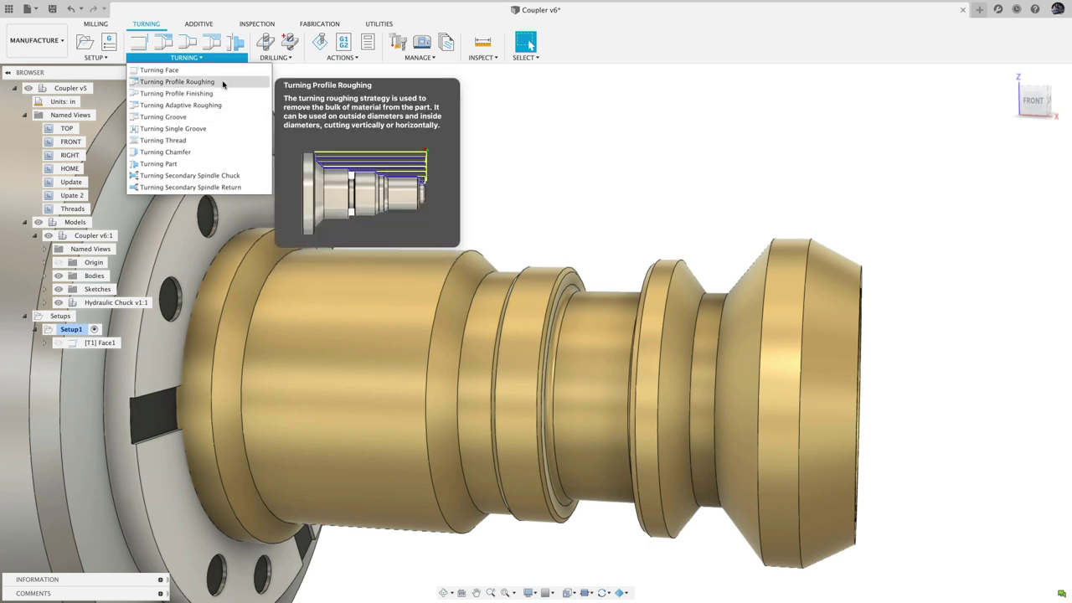
left_click(177, 81)
left_click(1013, 190)
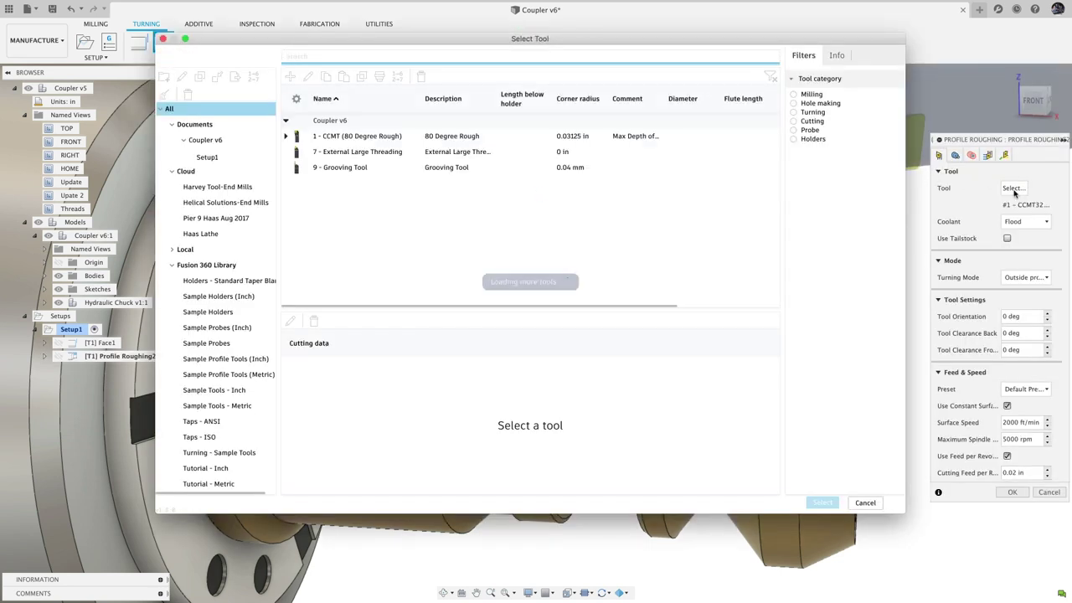
left_click(822, 503)
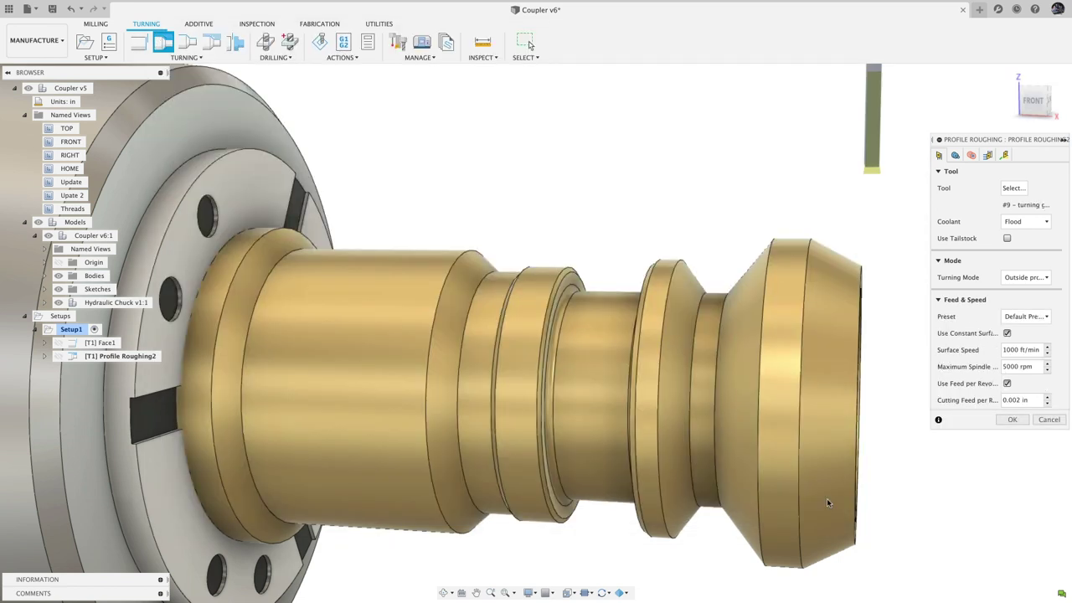
left_click(955, 155)
left_click(1029, 283)
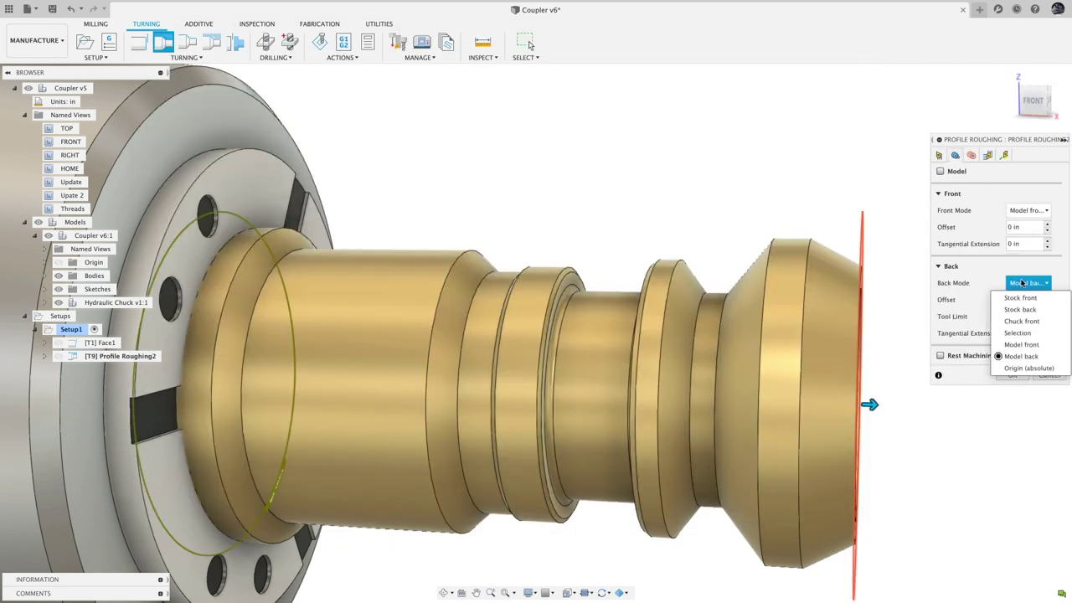
left_click(1024, 332)
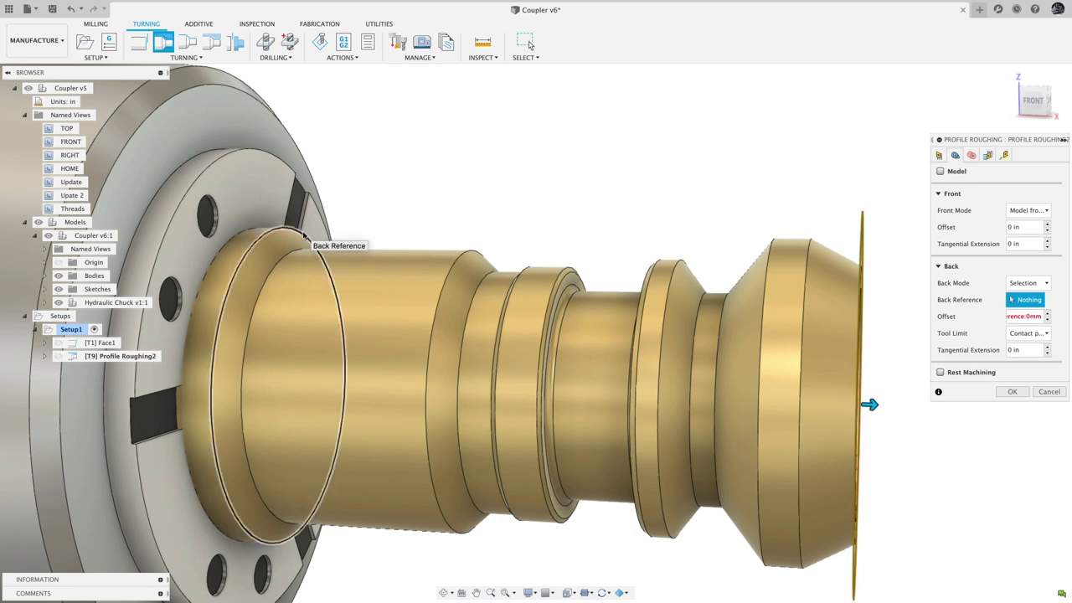
left_click(305, 233)
left_click(1010, 393)
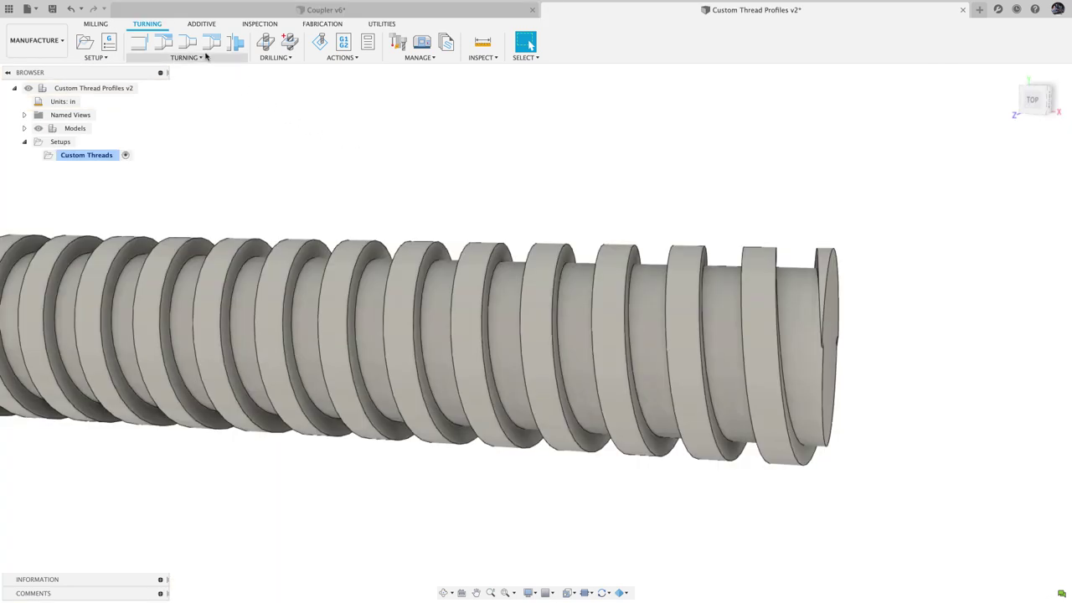
Start a Turning Thread operation and assign it the 9 - Square Grooving Tool
left_click(200, 58)
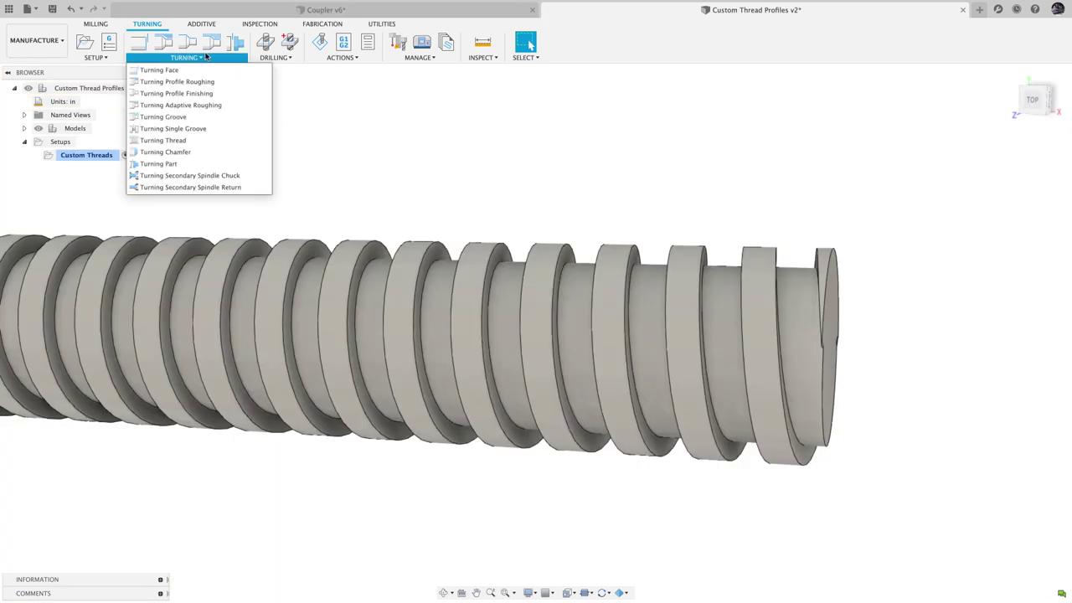
left_click(211, 140)
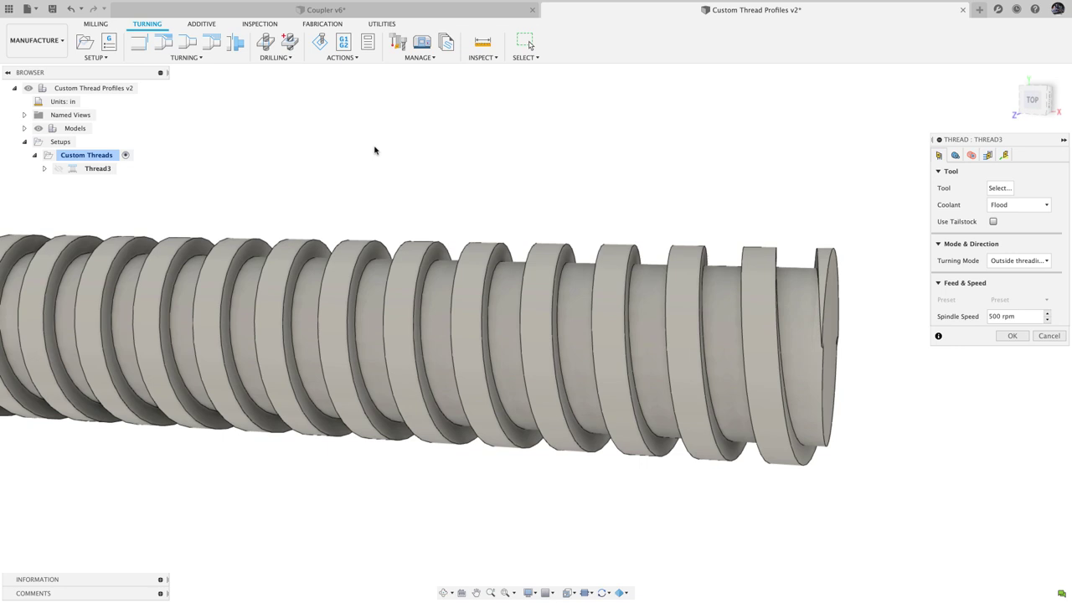
left_click(999, 188)
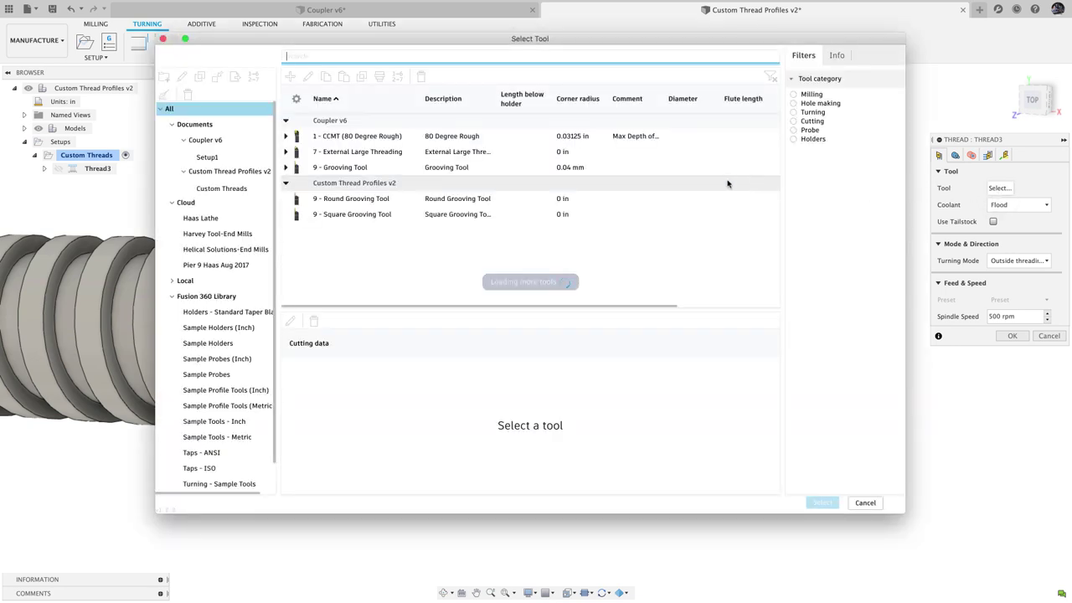
left_click(479, 216)
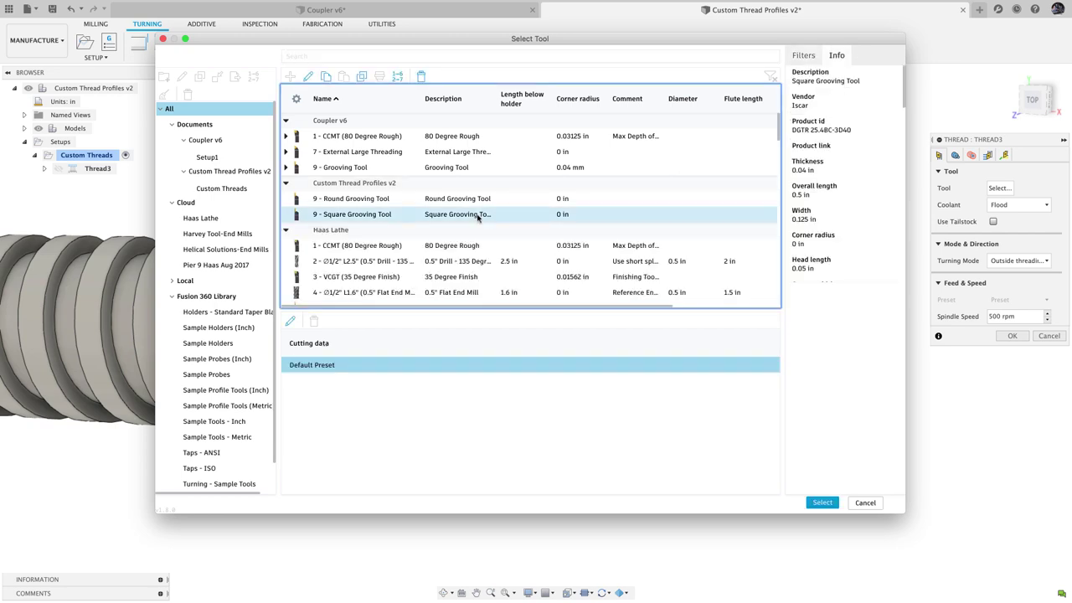
left_click(834, 503)
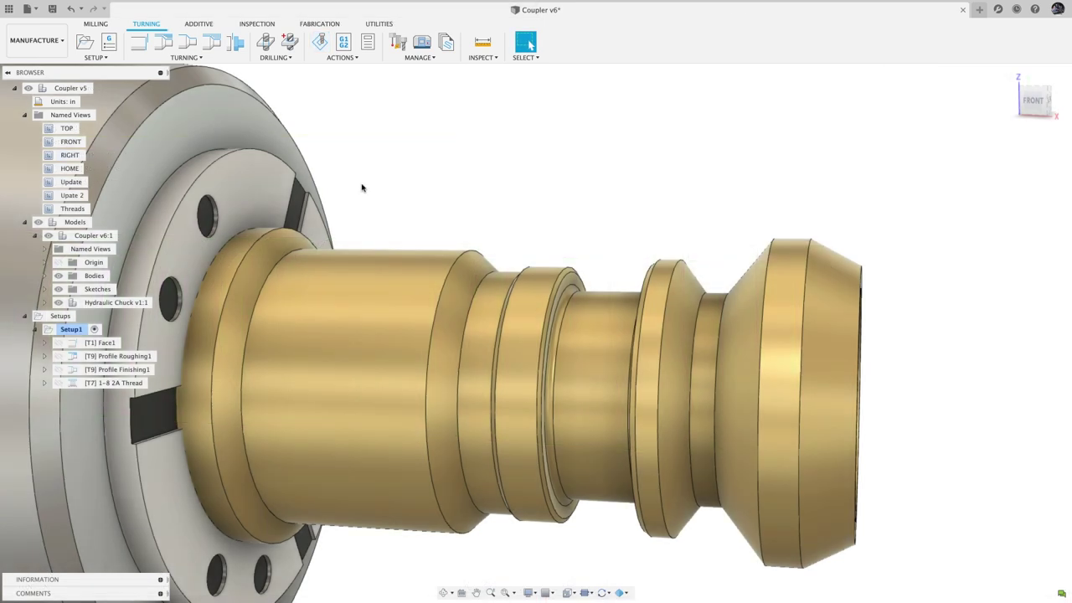
Duplicate the 1-8 2A Thread operation and open the copy for editing
left_click(125, 384)
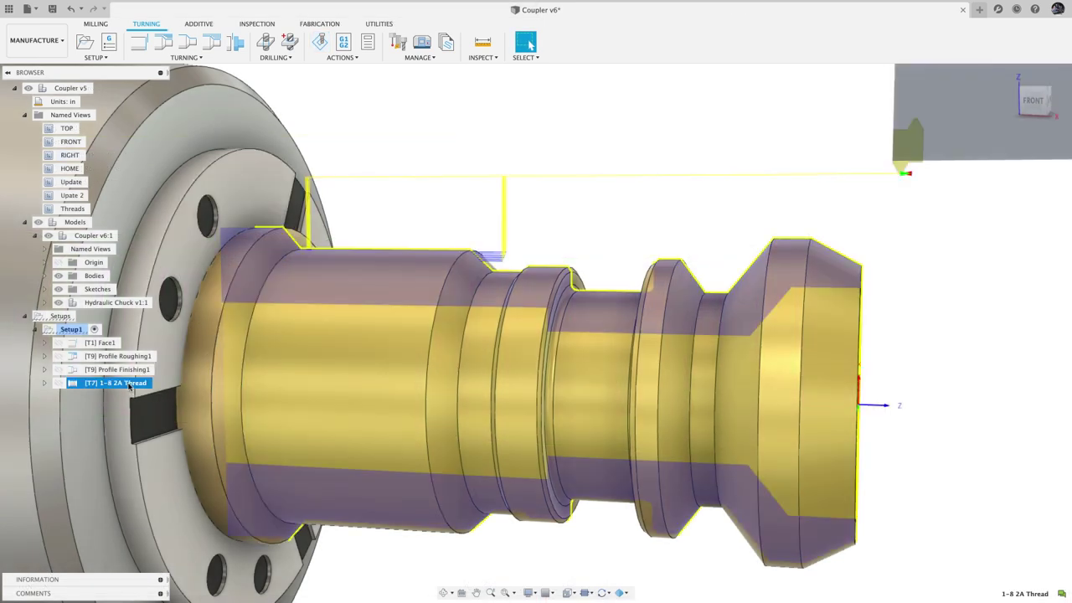
right_click(130, 387)
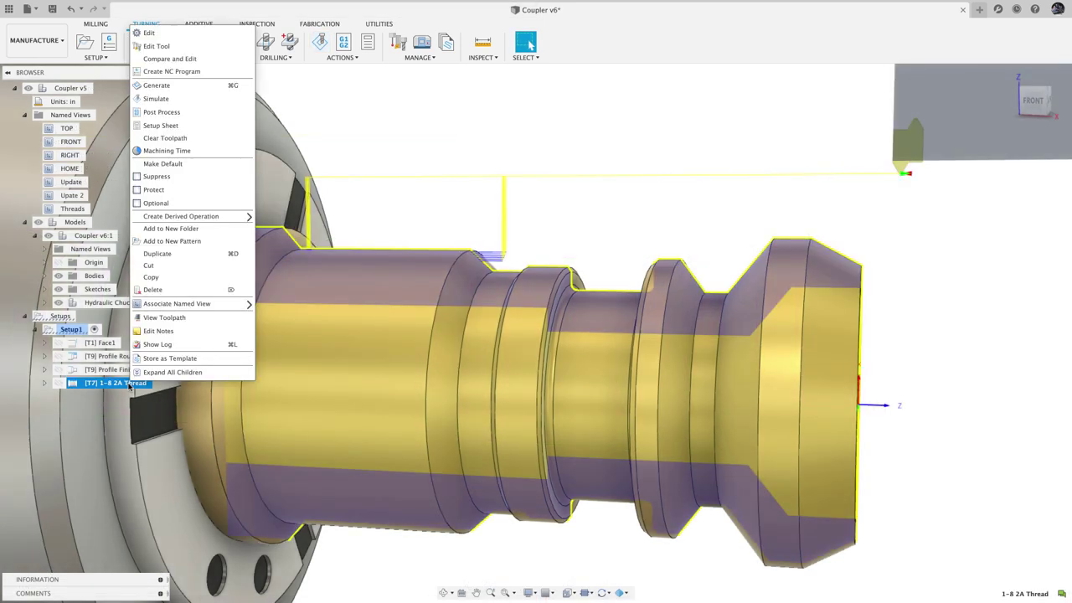
left_click(167, 253)
left_click(118, 396)
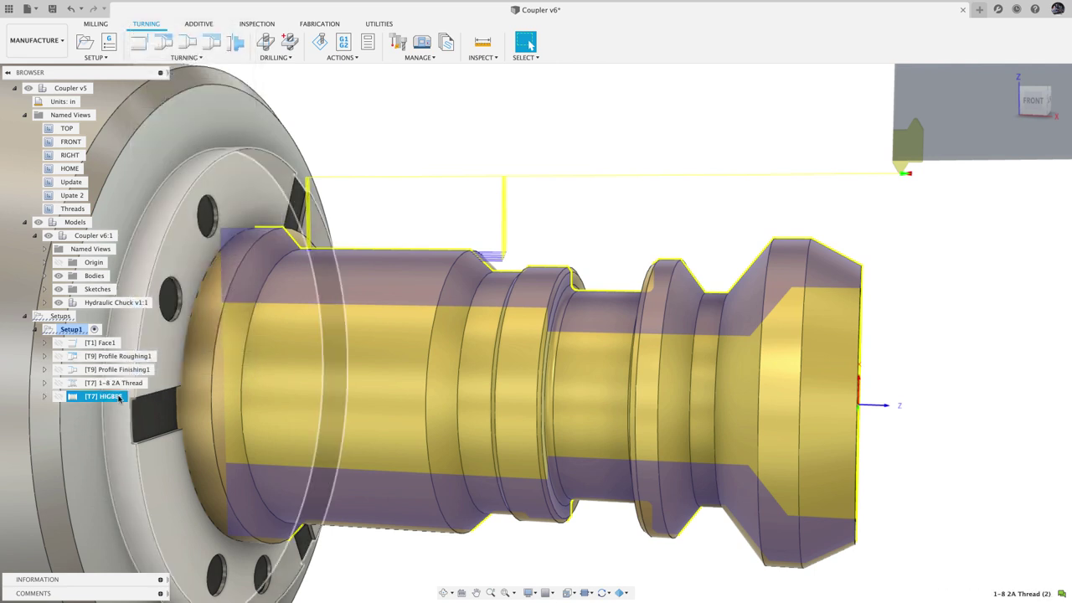
right_click(124, 396)
left_click(193, 47)
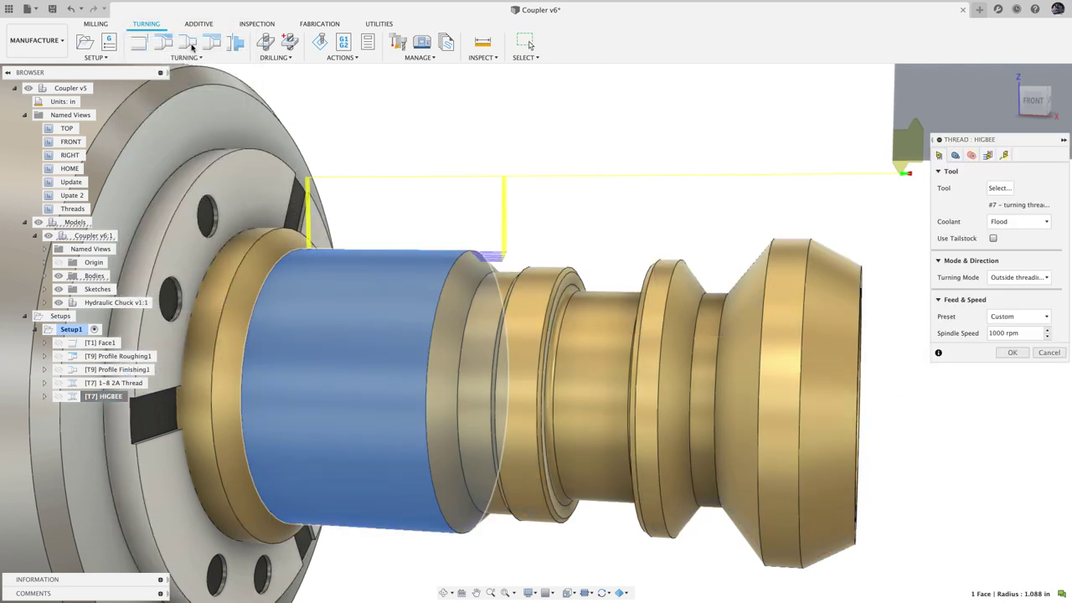
Select the 9 - Grooving Tool for the copied thread operation
left_click(996, 187)
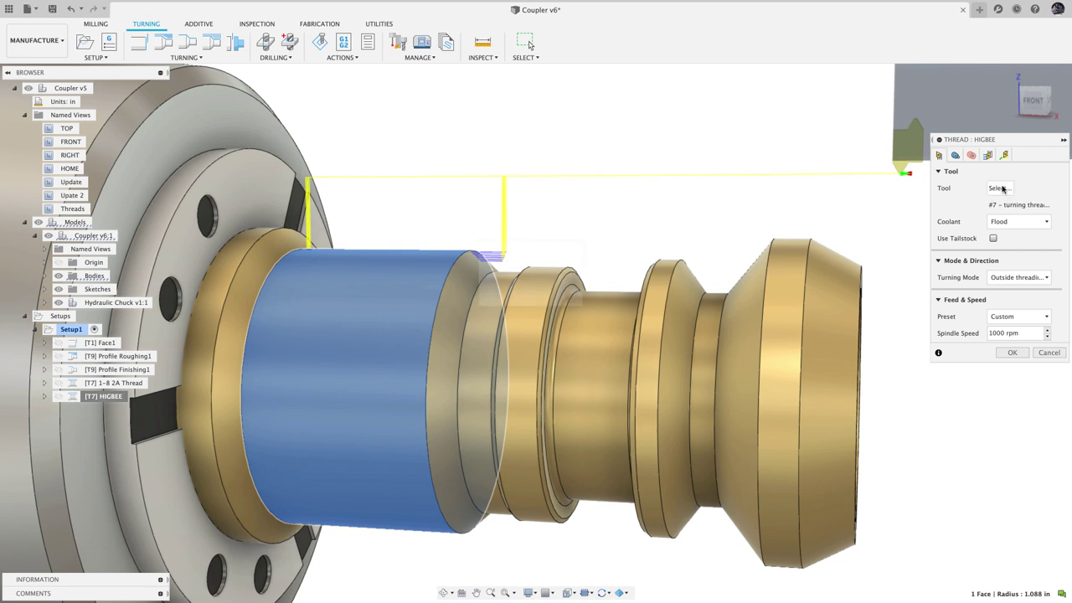
left_click(567, 168)
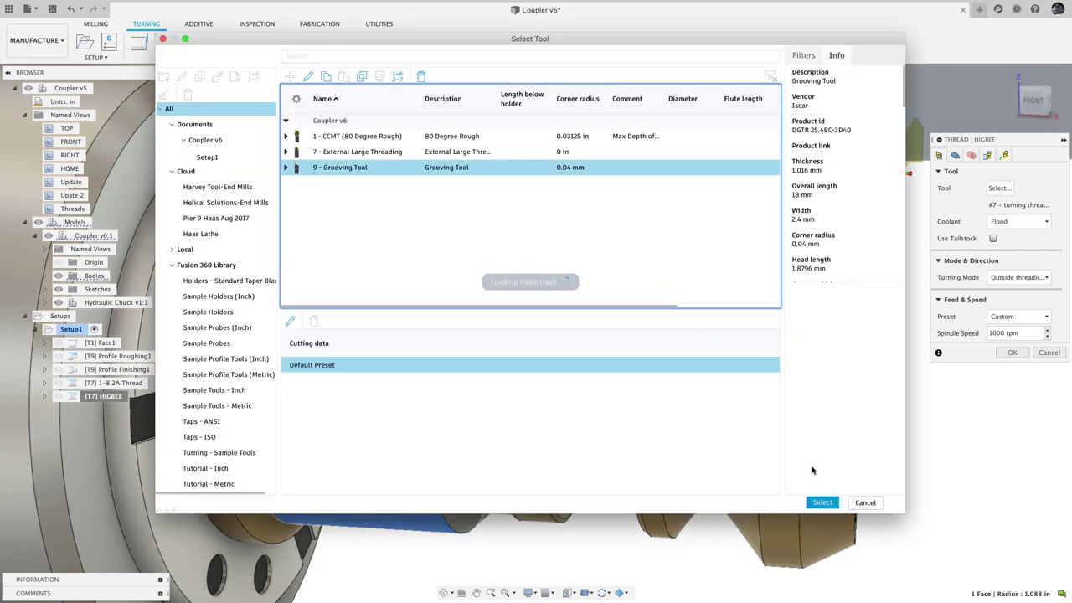
left_click(823, 503)
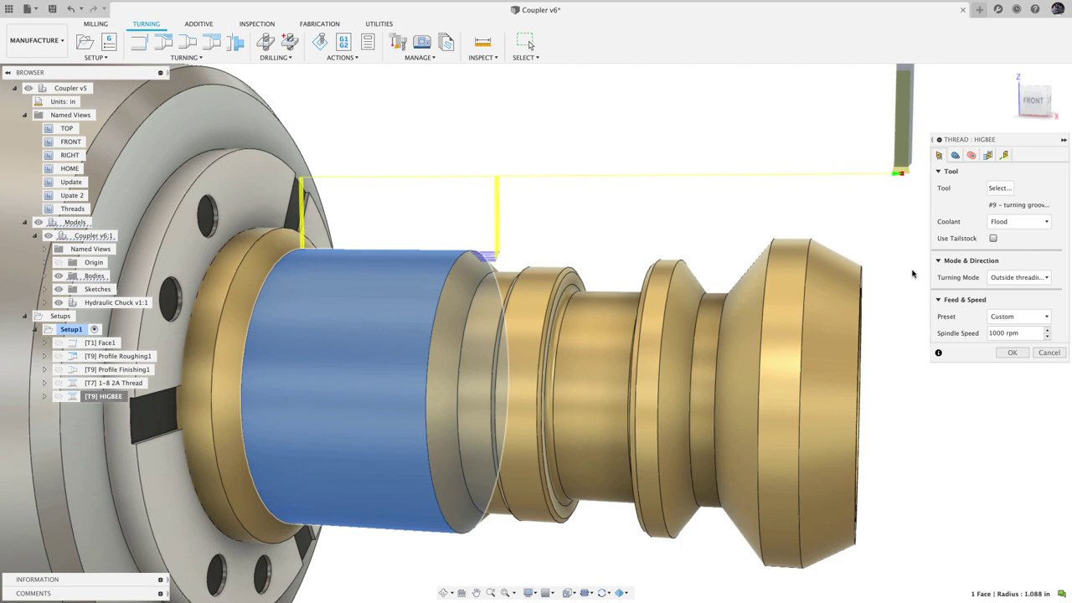
Turn on Apply Back From Front with a 1/8 backside offset and set thread pitch to 1/8
left_click(954, 158)
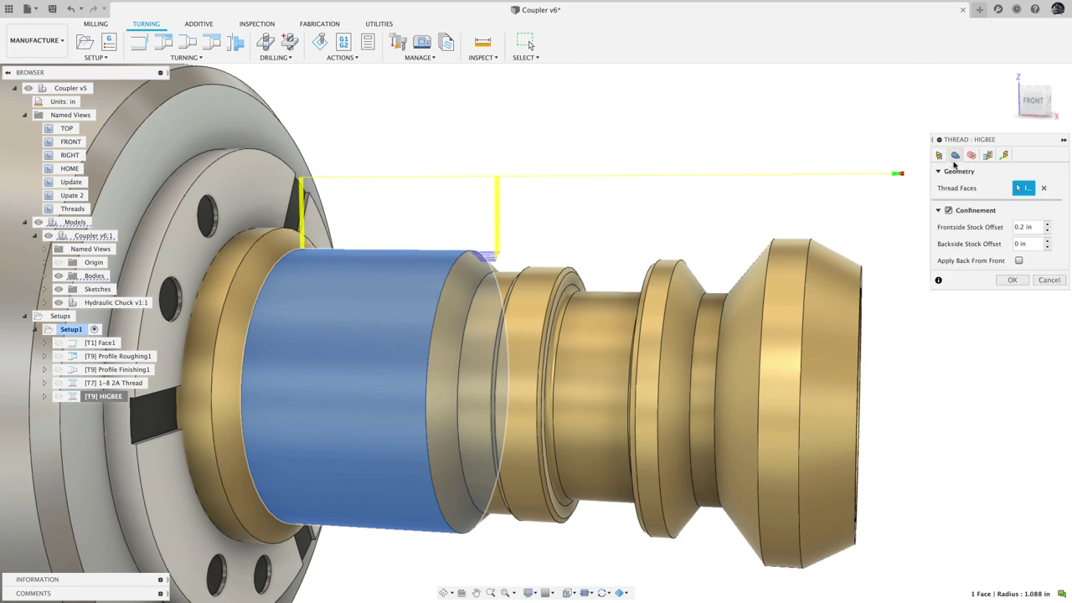
left_click(1018, 261)
left_click(1019, 244)
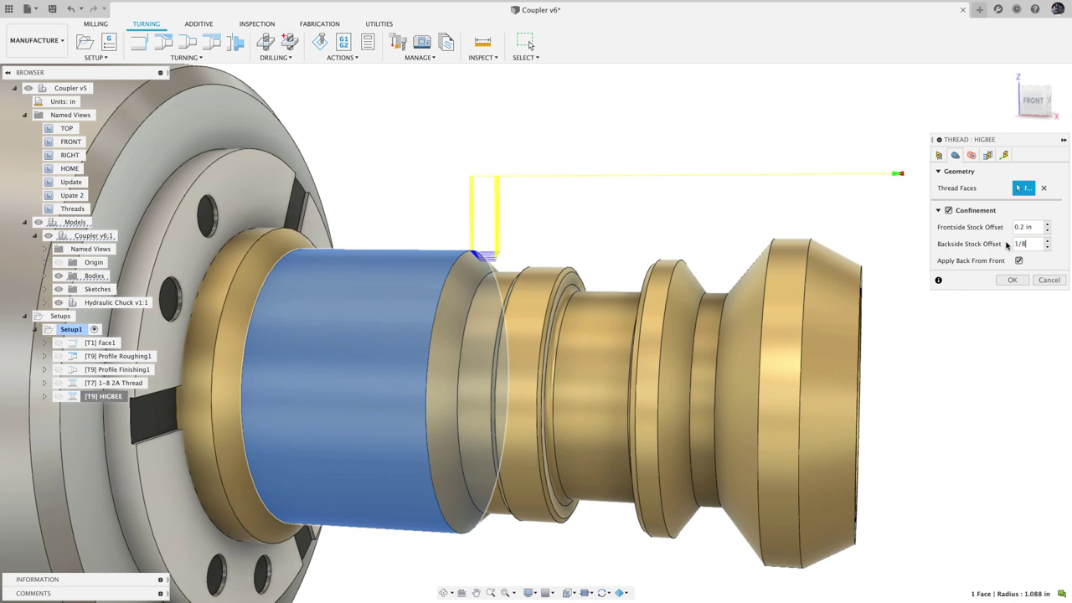
key("Return")
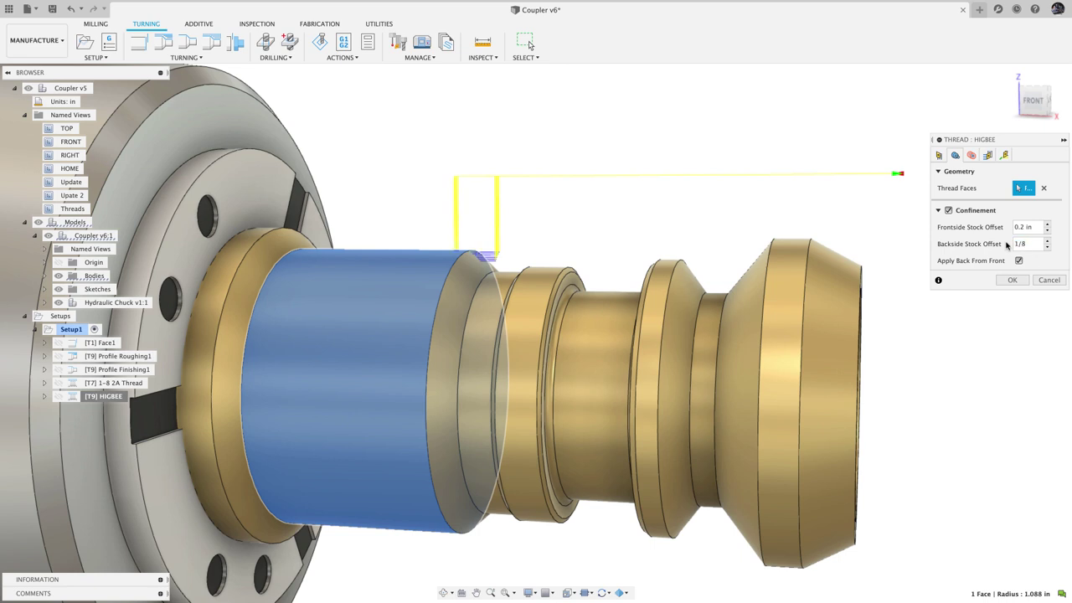
left_click(989, 157)
left_click(1017, 254)
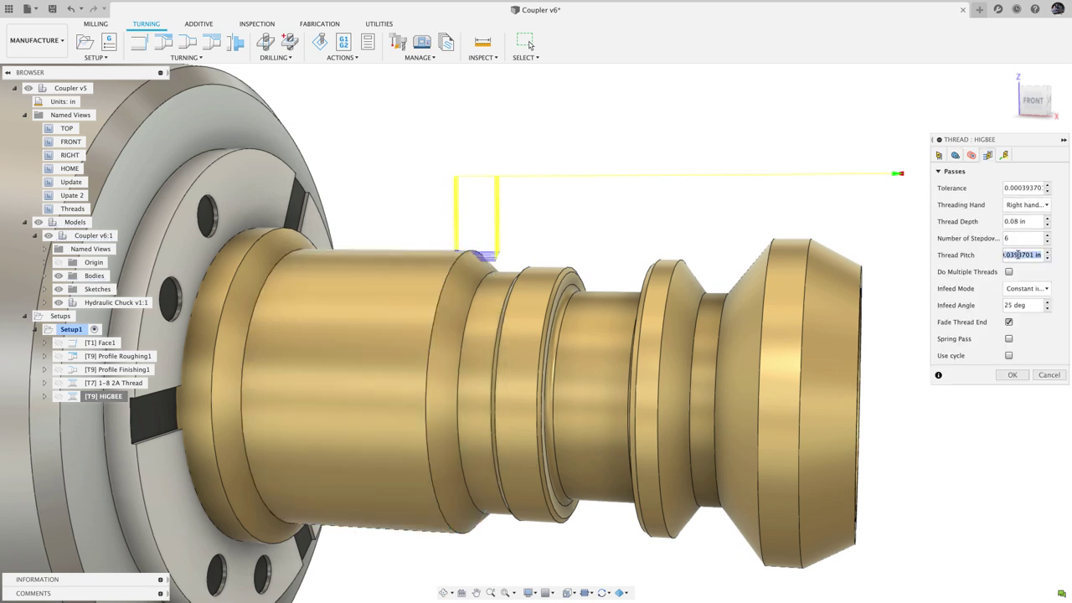
type("1/8")
Accept the HIGBEE thread settings and simulate, panning toward the chuck to see the cut threads
left_click(1013, 375)
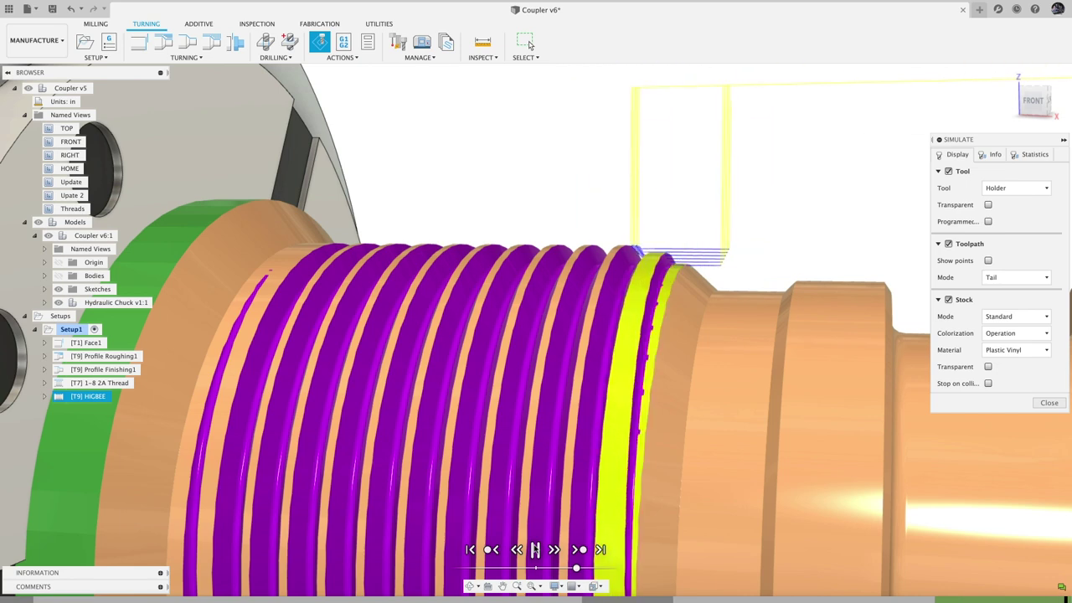
scroll(749, 269, "down", 5)
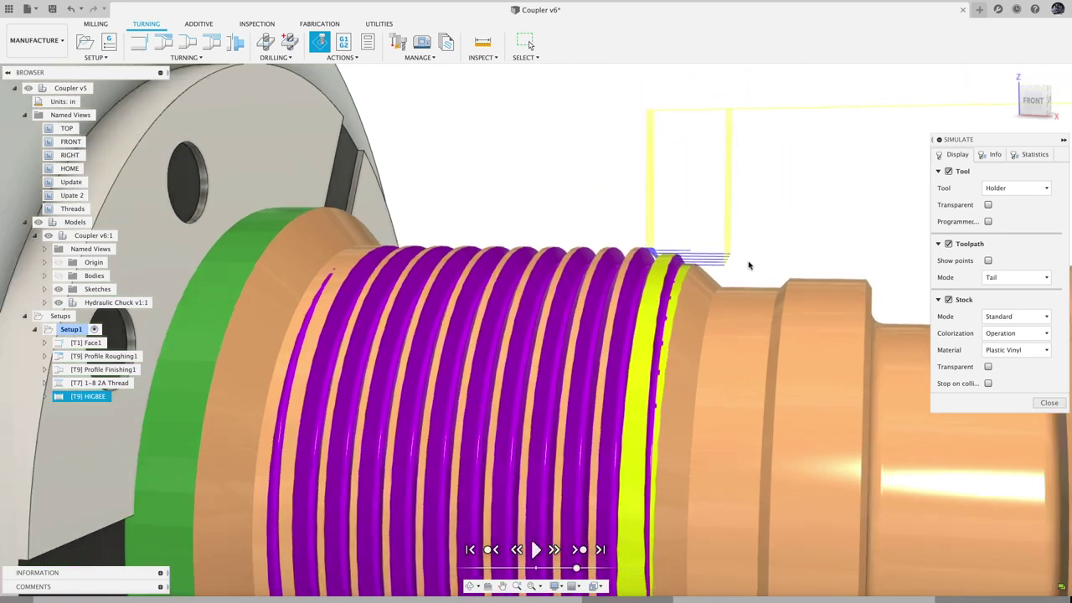
middle_click_drag(735, 259, 657, 262)
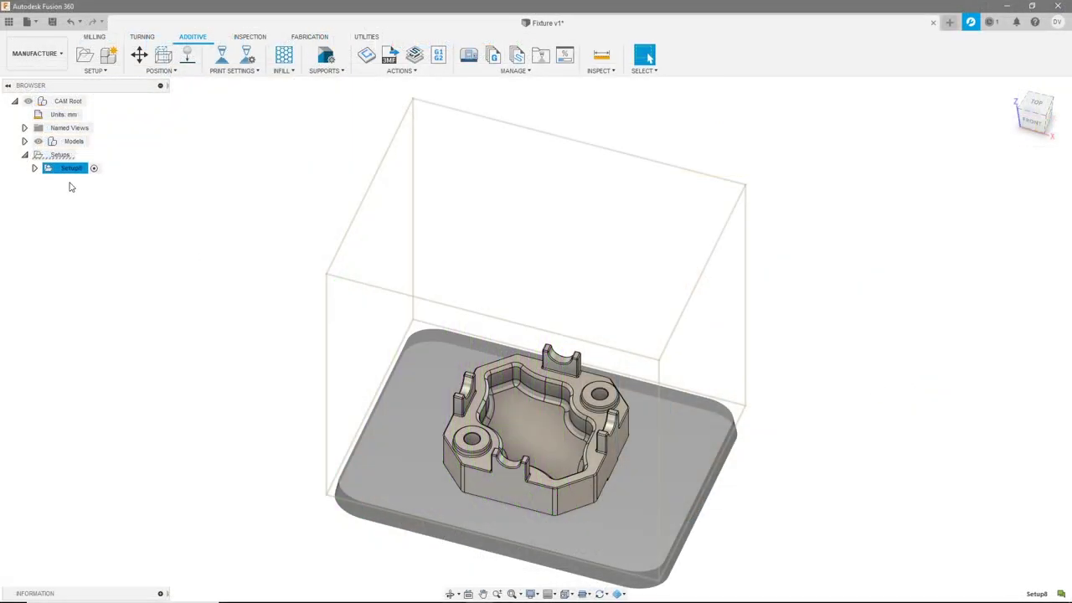
Expand Setup1 and open Print Statistics from the Print Time entry
right_click(61, 170)
key("Escape")
left_click(35, 168)
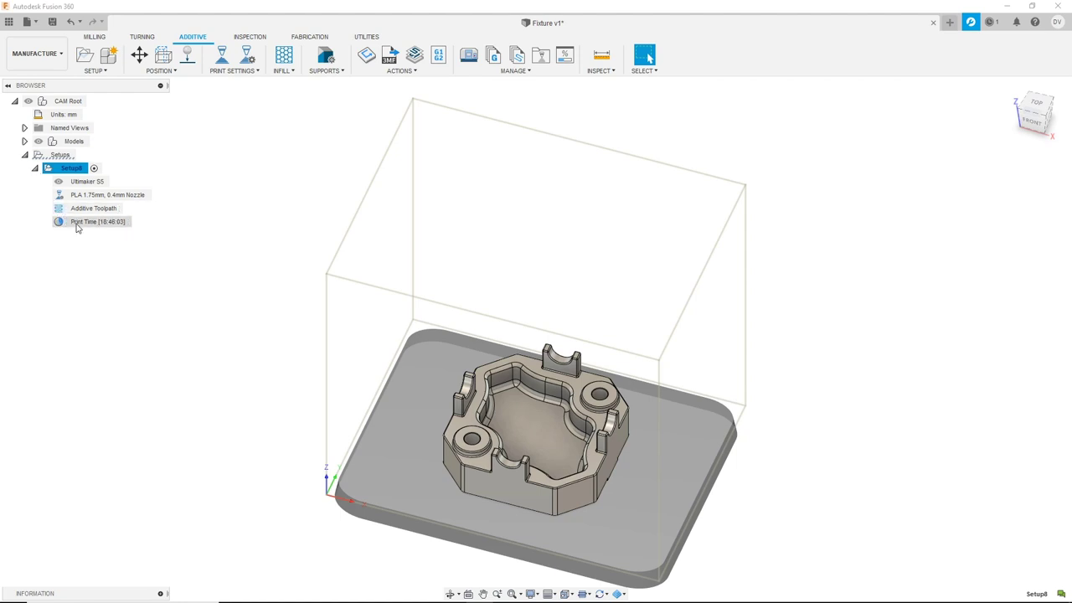
right_click(77, 224)
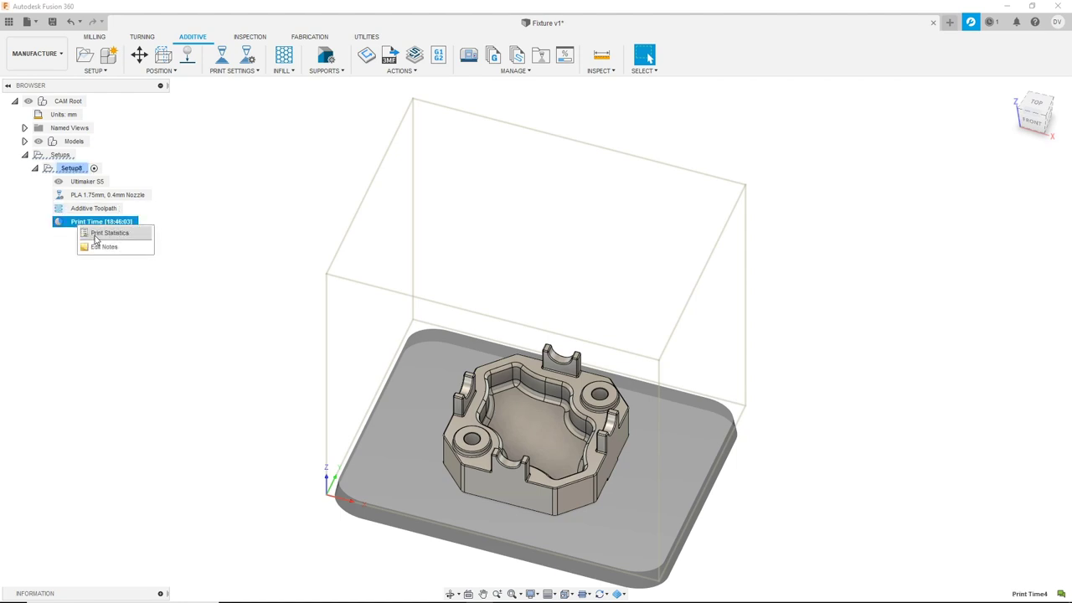
left_click(94, 235)
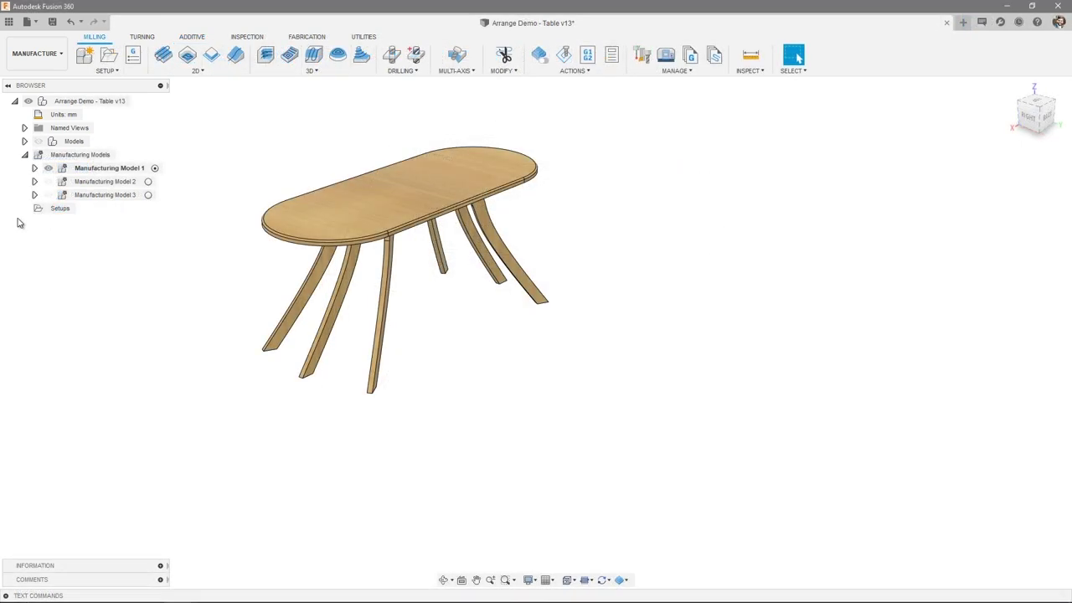
Make Manufacturing Model 1 active and start editing it
left_click(148, 182)
left_click(146, 168)
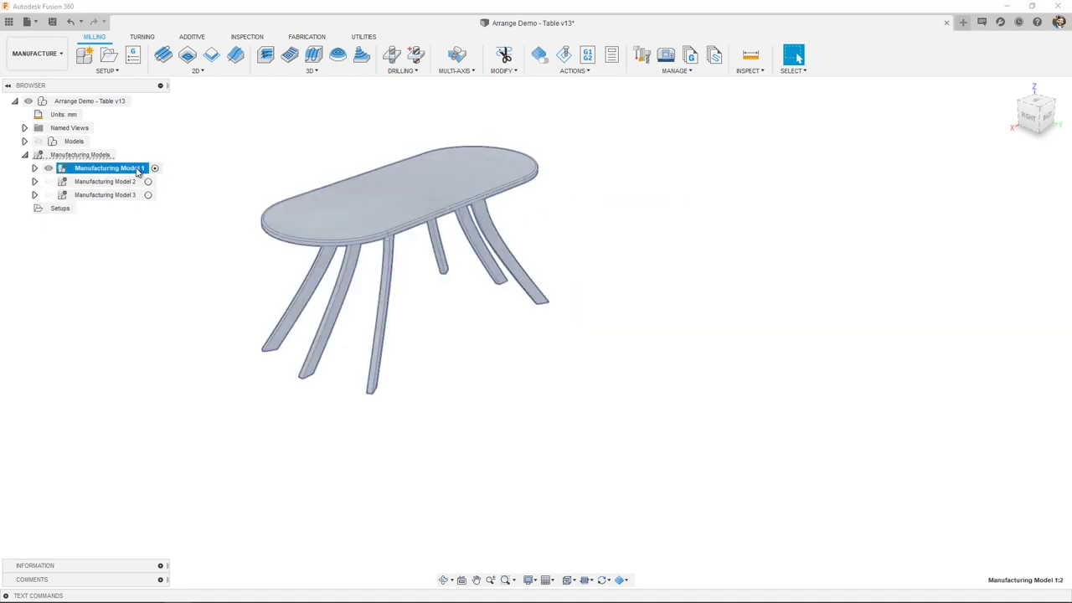
right_click(128, 170)
left_click(141, 178)
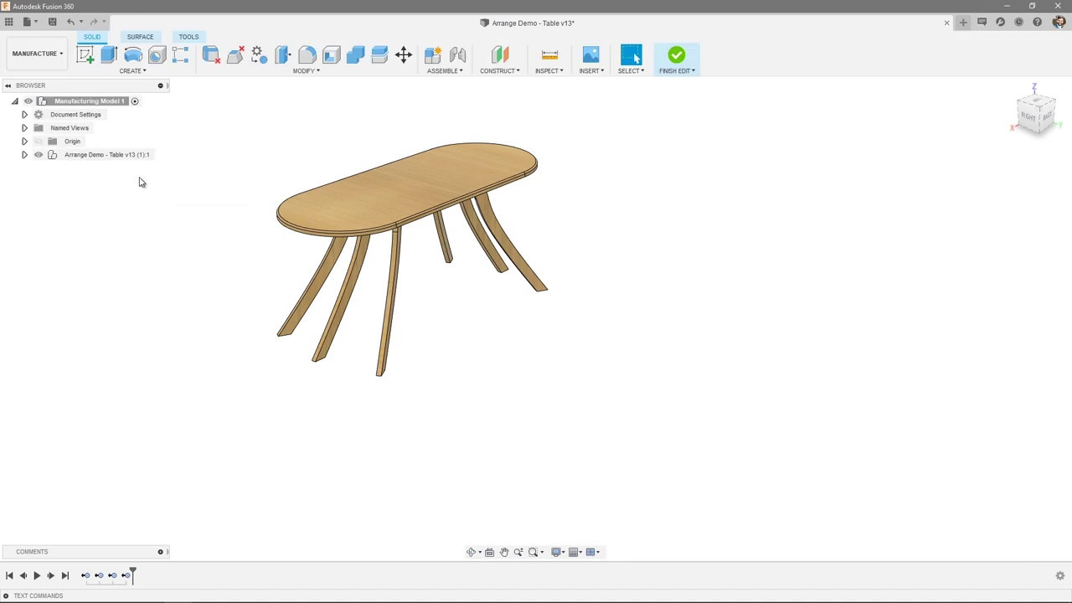
Arrange every table part flat onto the XY plane
left_click(292, 73)
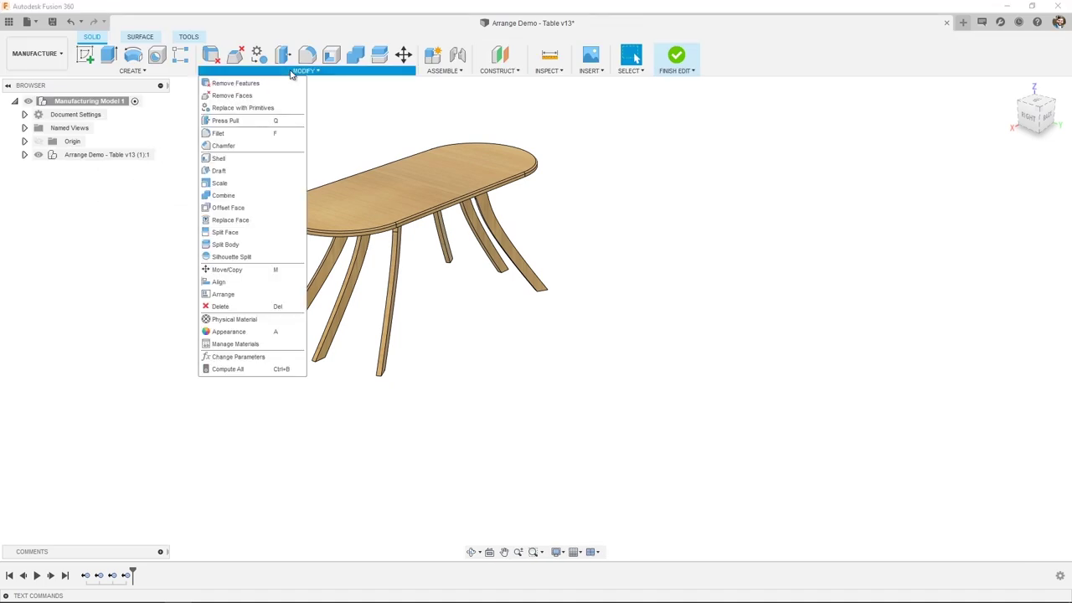
left_click(223, 294)
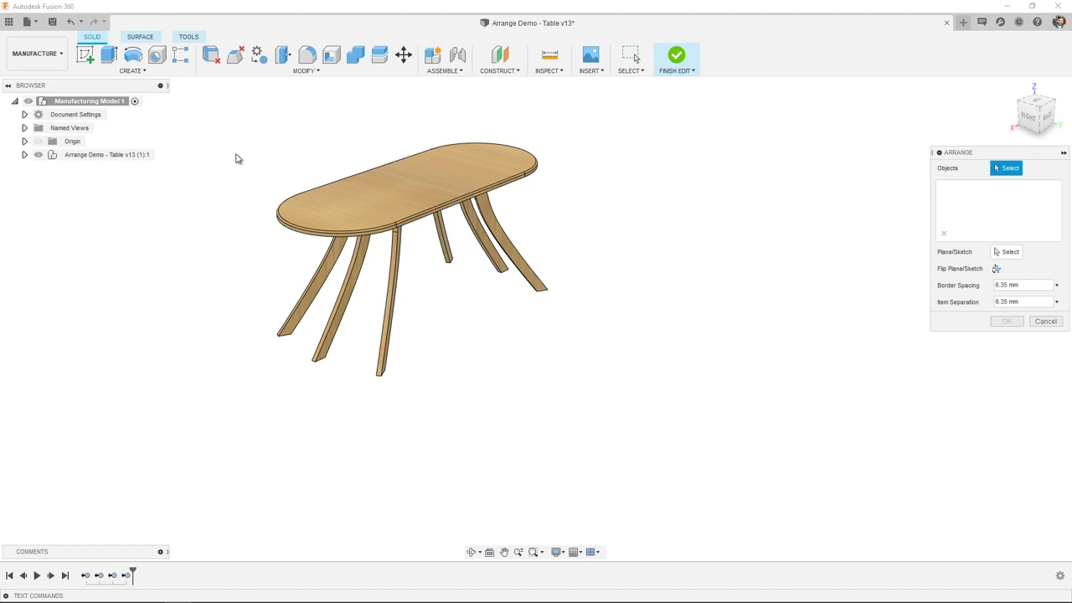
left_click_drag(236, 105, 601, 437)
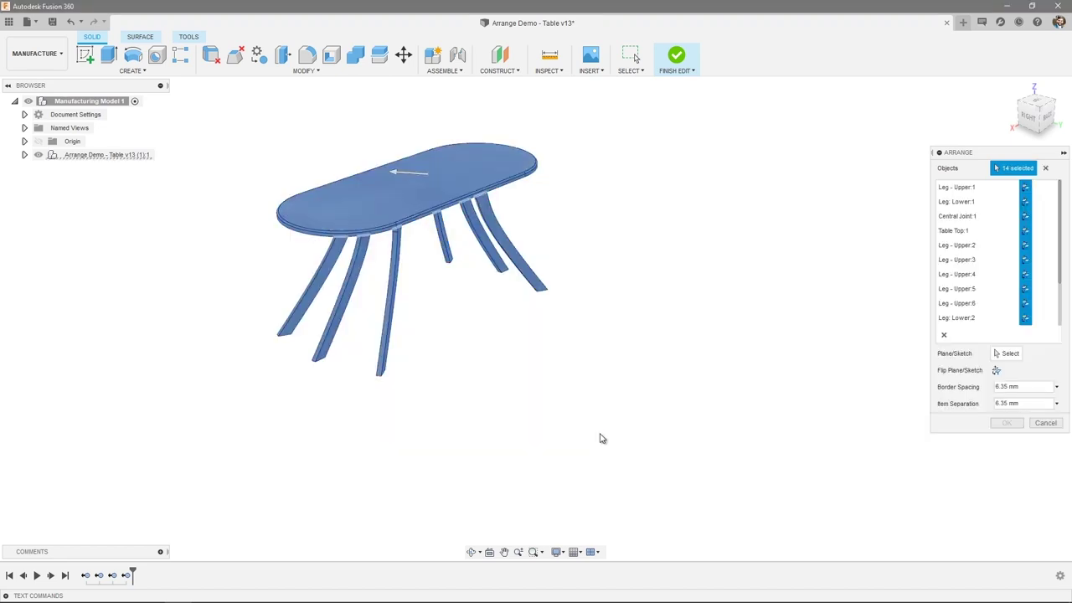
left_click(1010, 354)
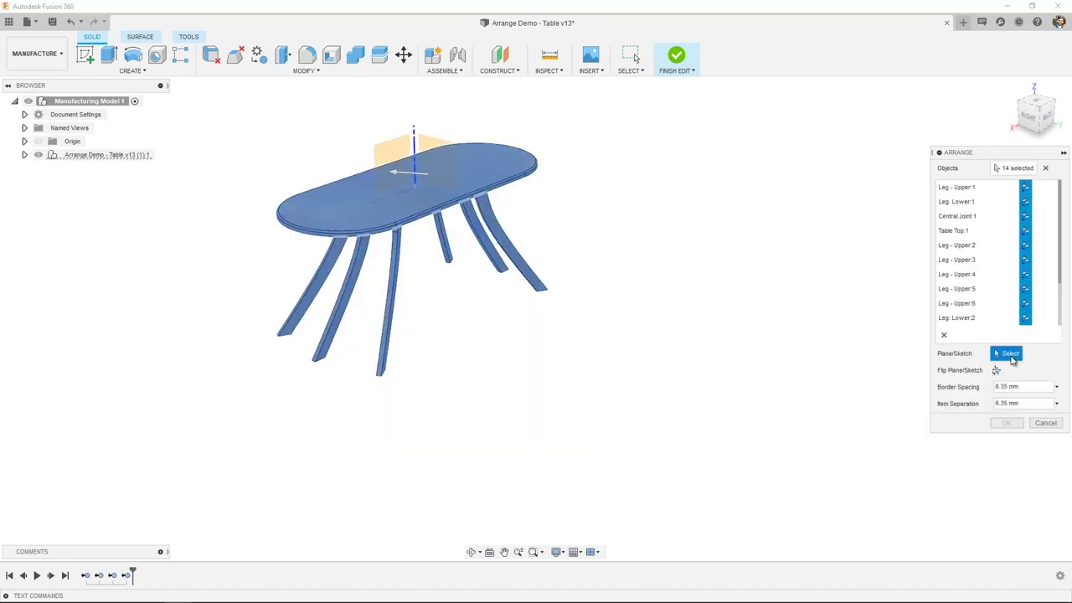
left_click(412, 212)
left_click(434, 238)
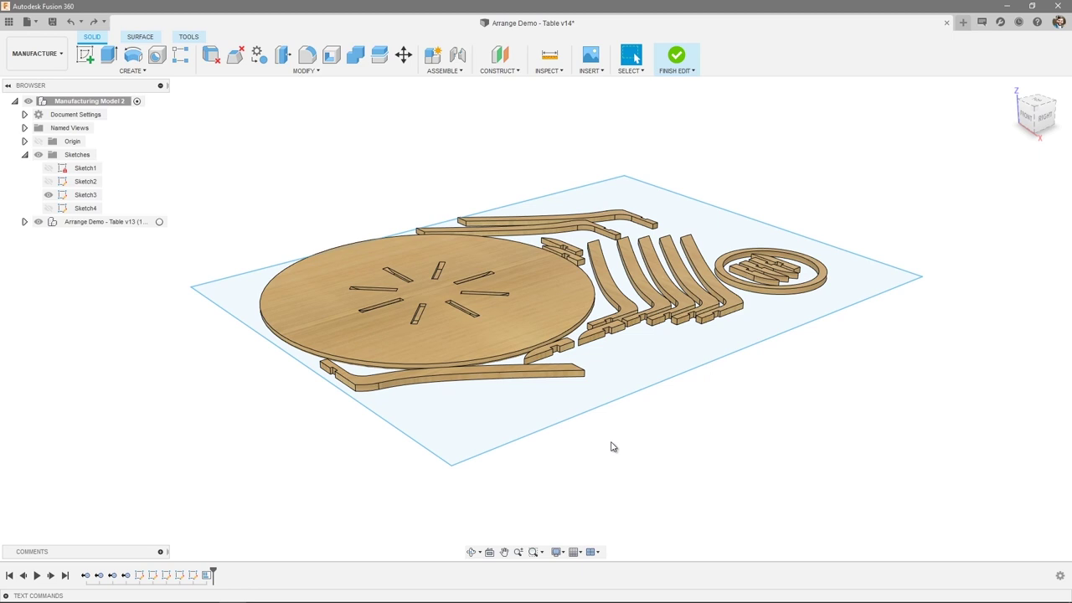
Drag the arrangement plane's edges outward and inward so the table parts re-nest to fit
left_click_drag(634, 396, 705, 445)
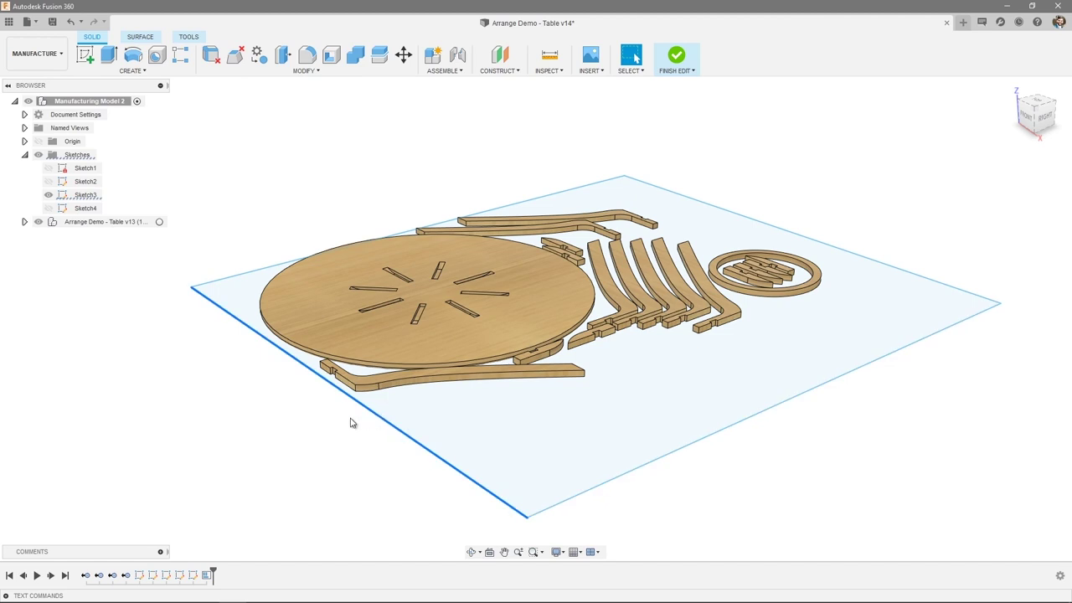
left_click_drag(351, 423, 388, 404)
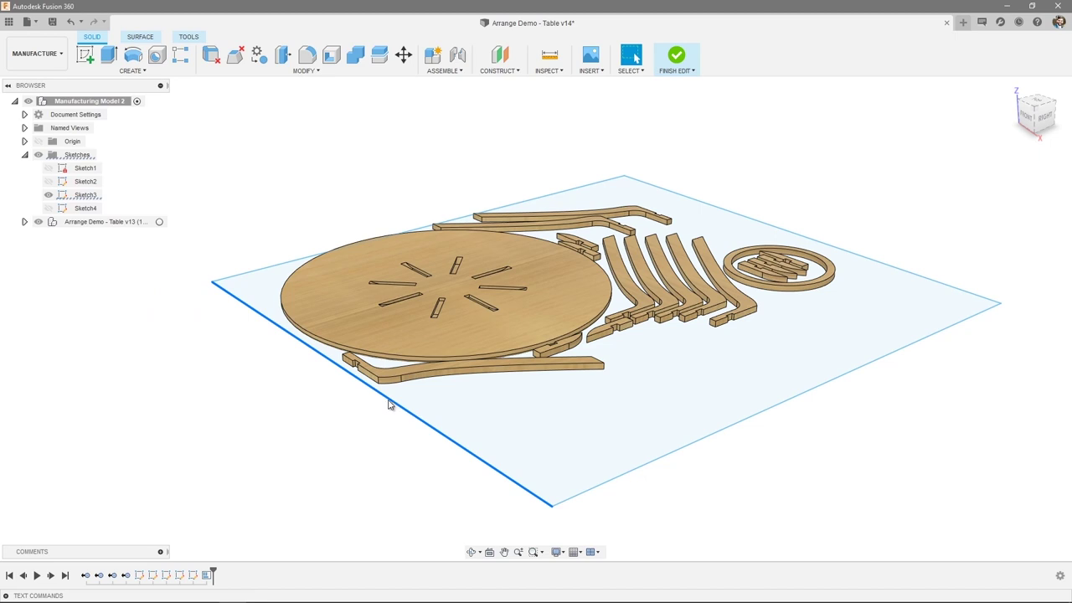
left_click_drag(390, 405, 443, 376)
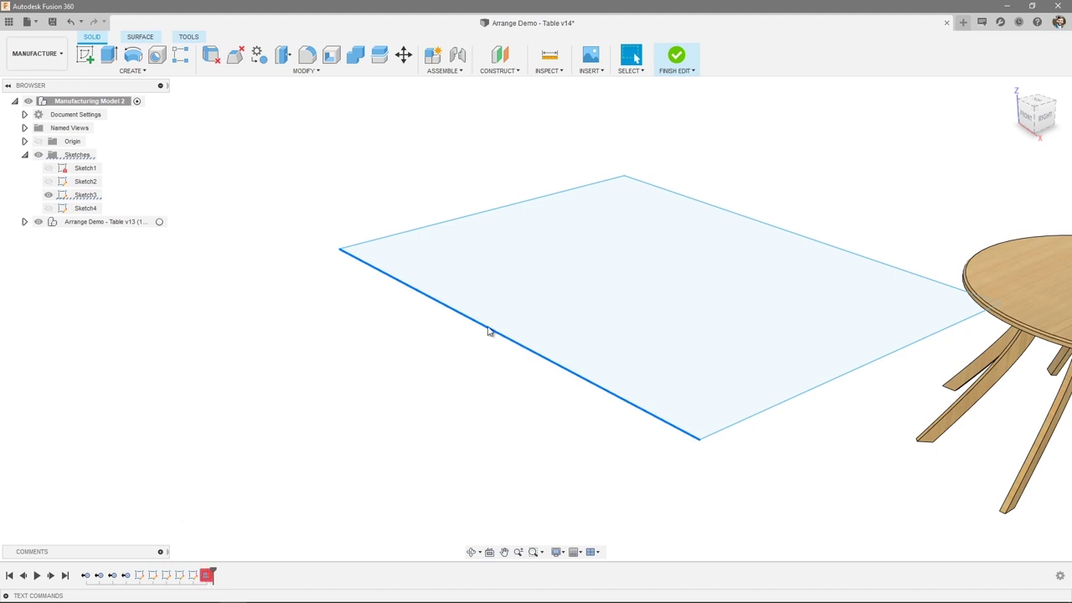
left_click_drag(488, 332, 457, 361)
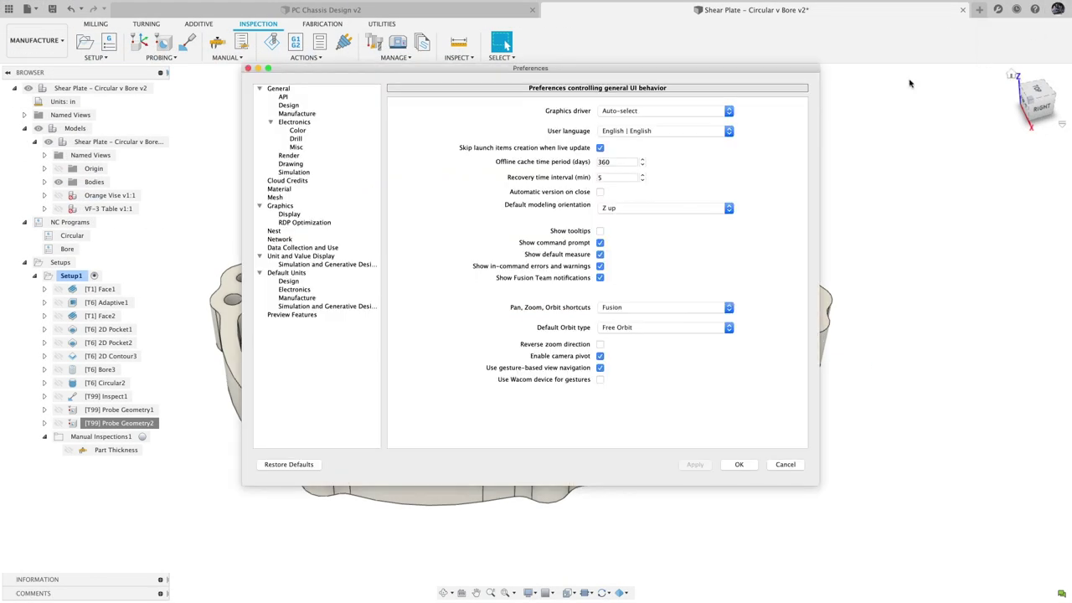
In Preview Features, filter to Manufacture, enable Tolerance Colors and accept the preferences
left_click(308, 315)
left_click(455, 171)
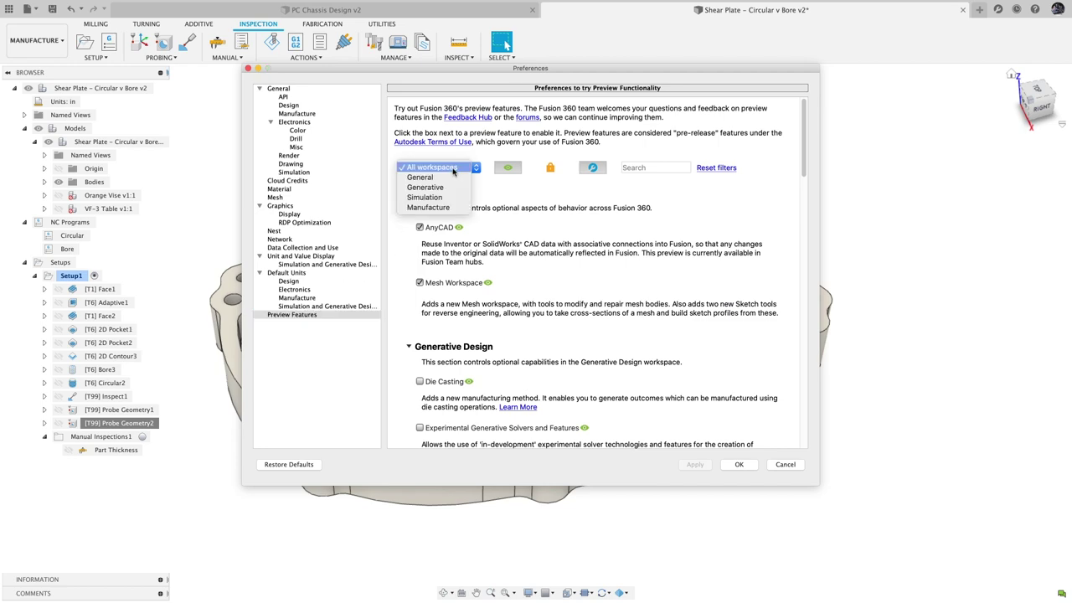
left_click(457, 208)
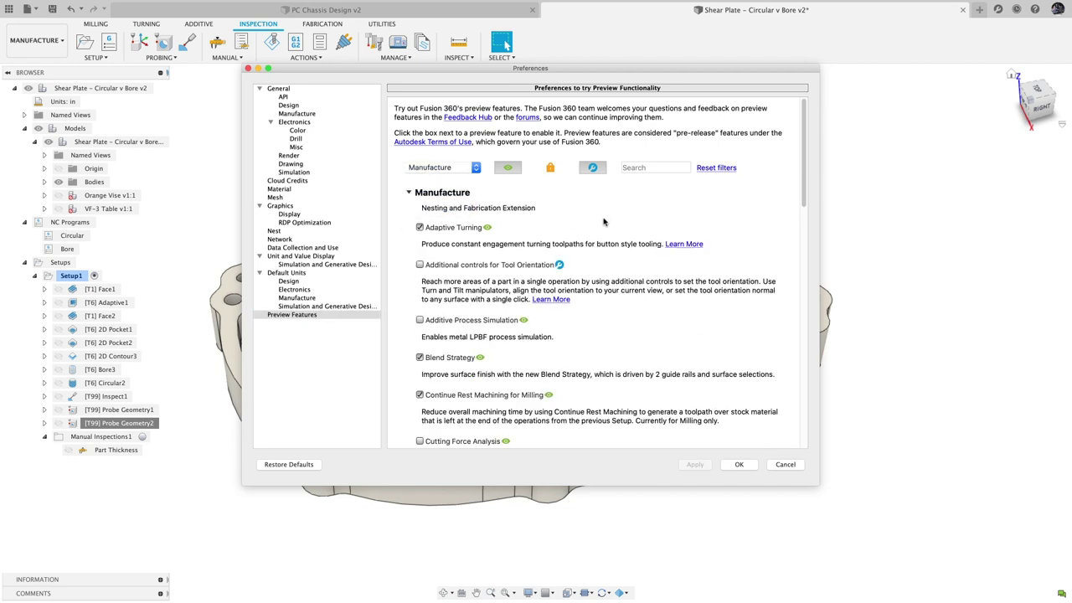
left_click_drag(805, 211, 805, 422)
left_click(420, 327)
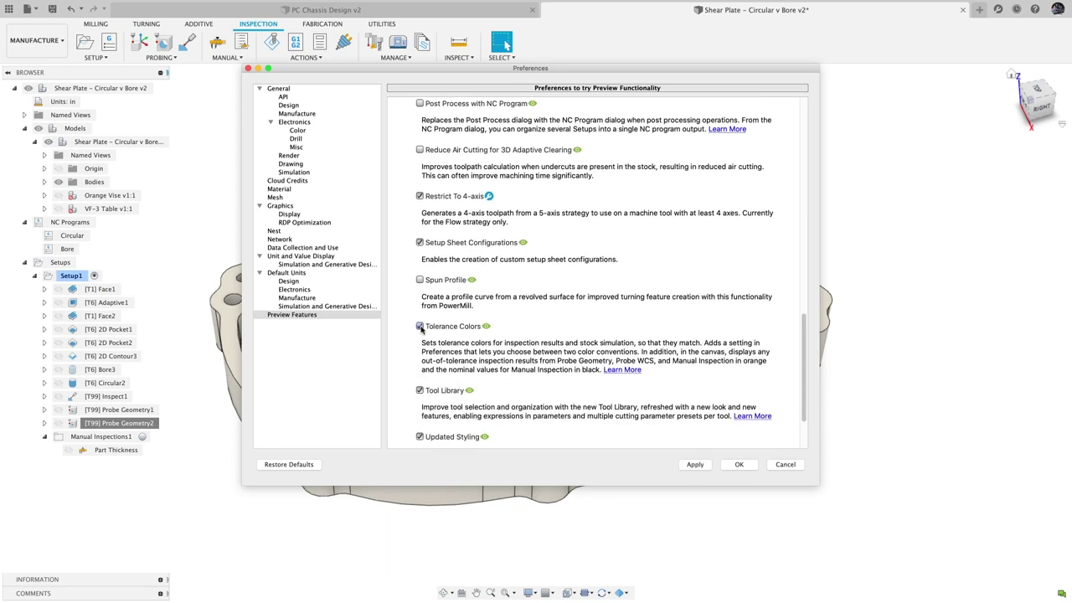
left_click(734, 467)
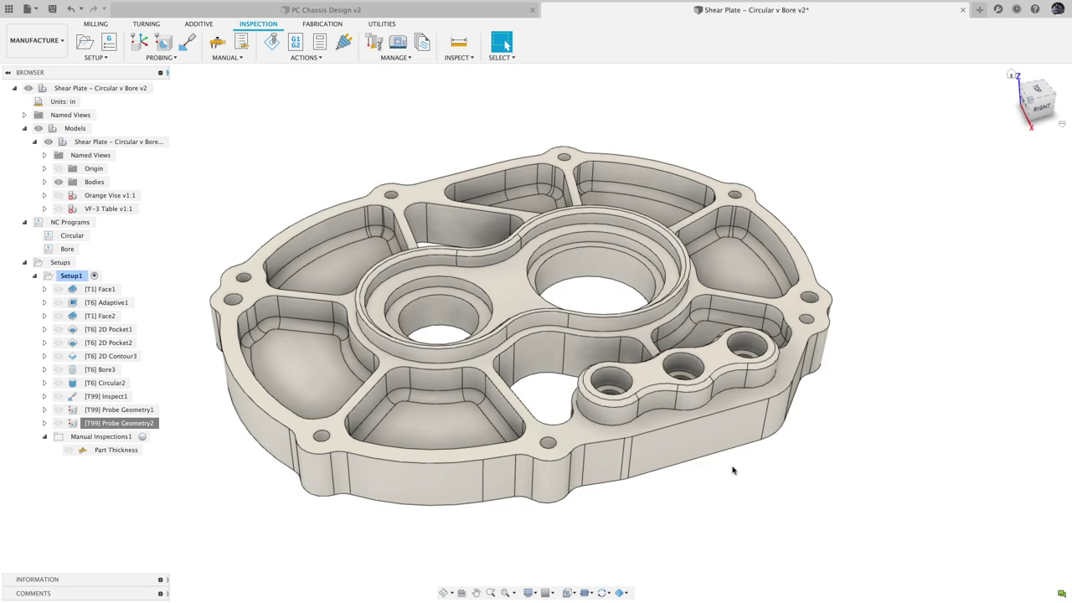
Import inspection results from the local file 1207.txt
left_click(181, 58)
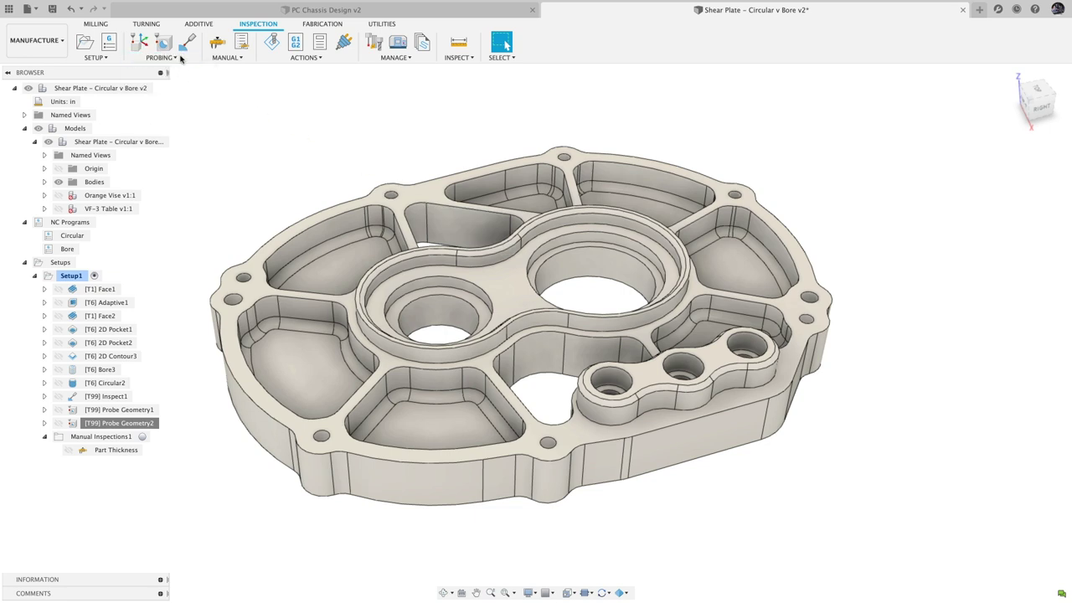
left_click(289, 58)
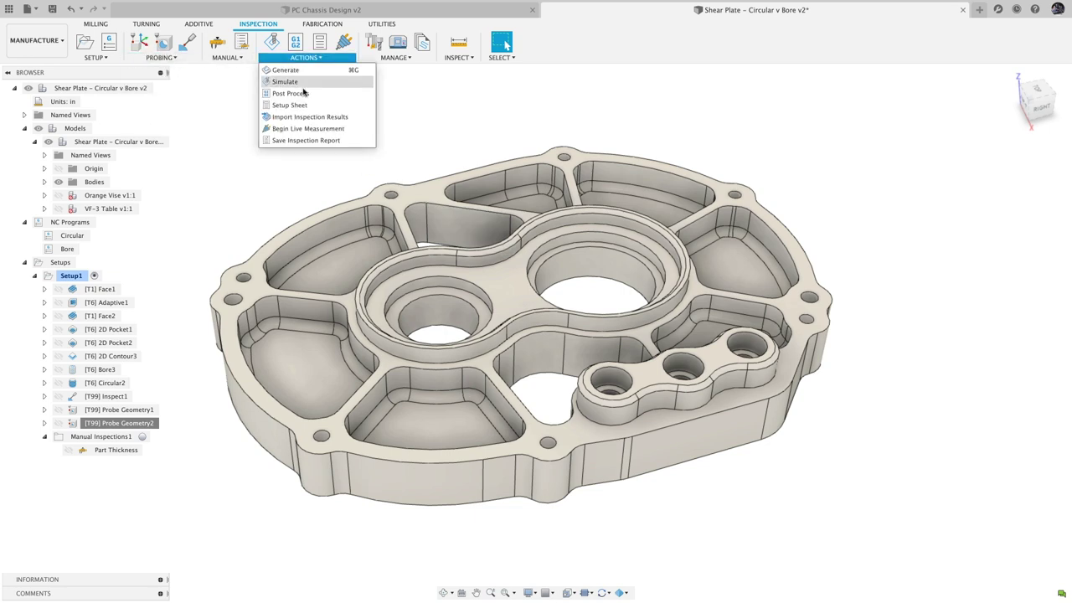
left_click(313, 117)
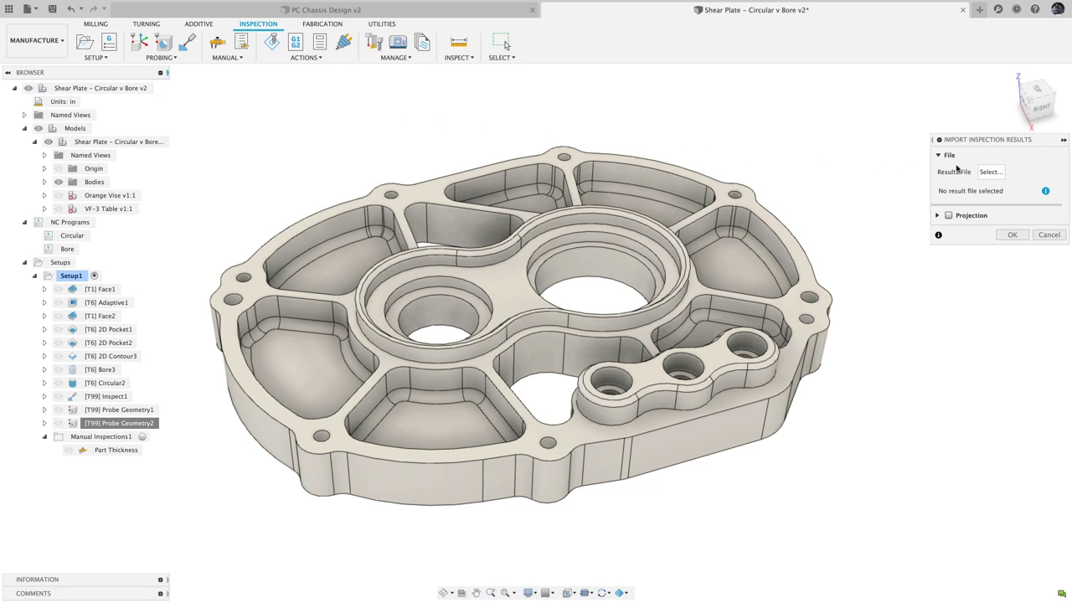
left_click(993, 172)
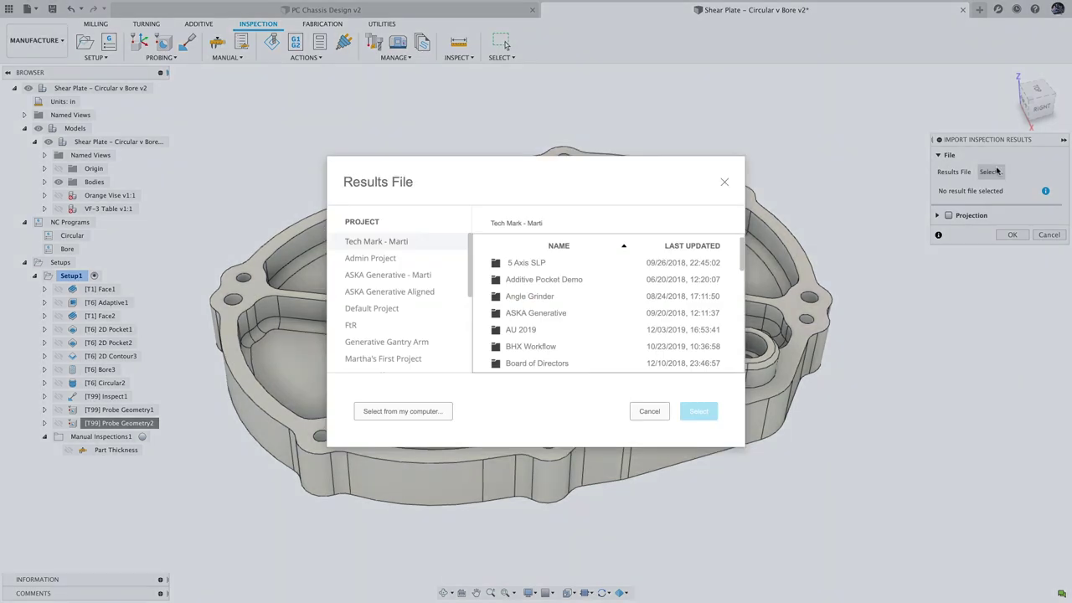
left_click(437, 410)
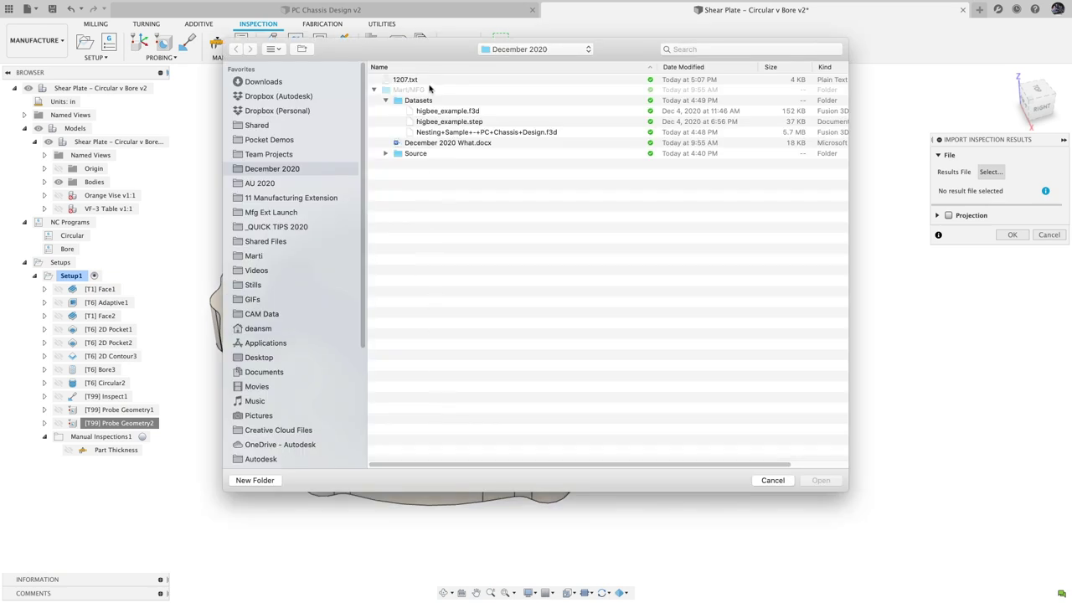
left_click(419, 79)
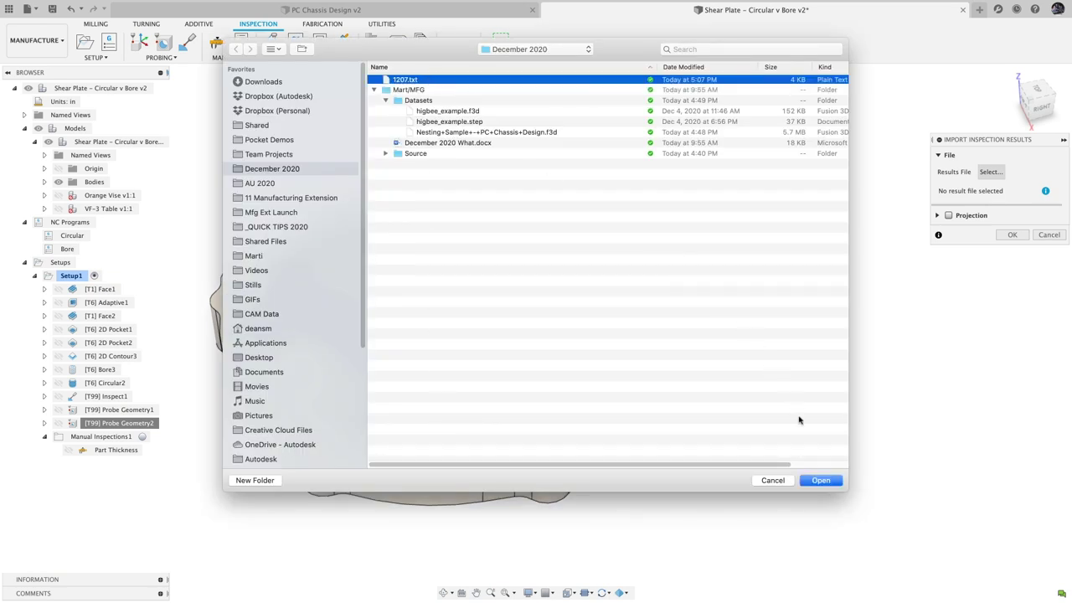
left_click(820, 480)
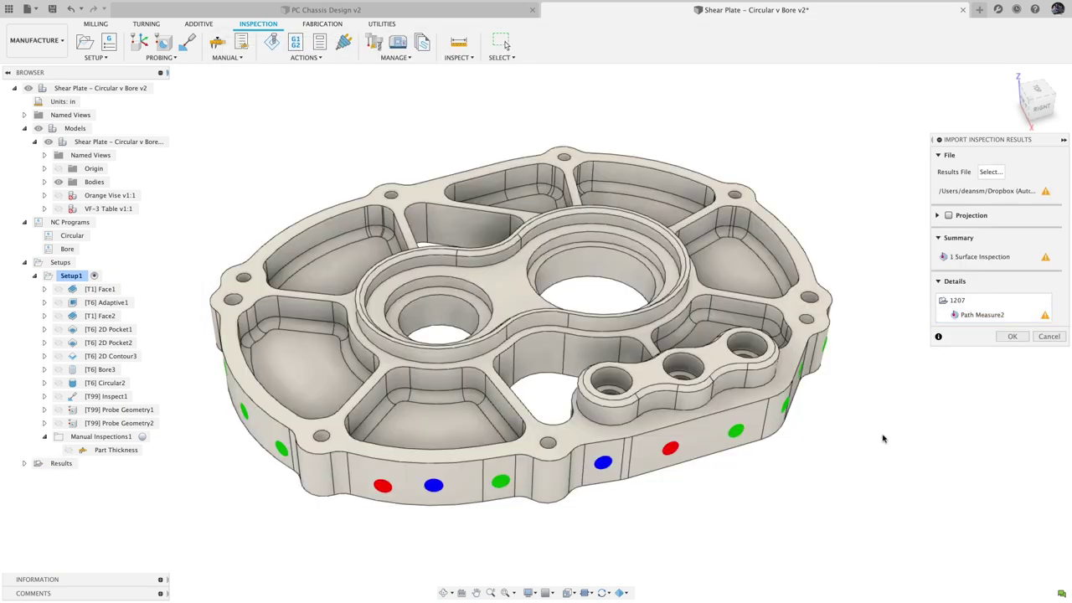
left_click(1012, 336)
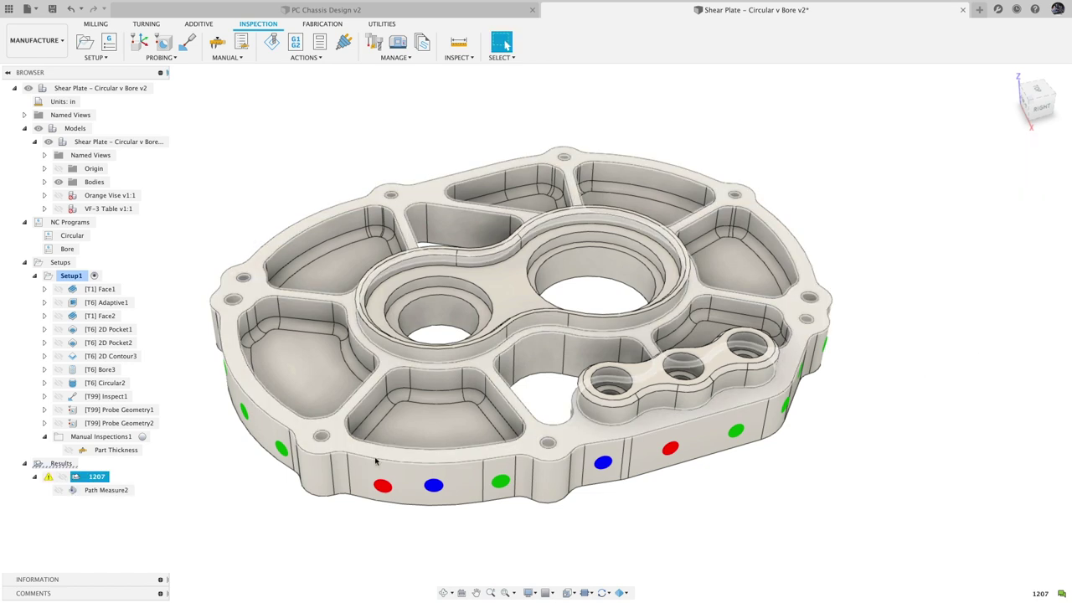
right_click(90, 491)
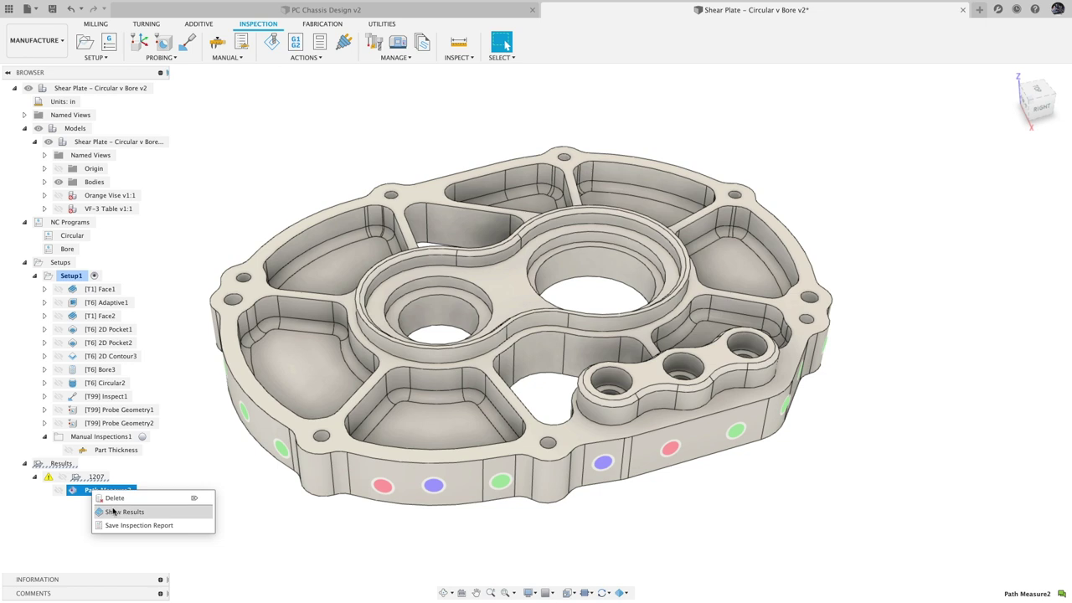
left_click(114, 512)
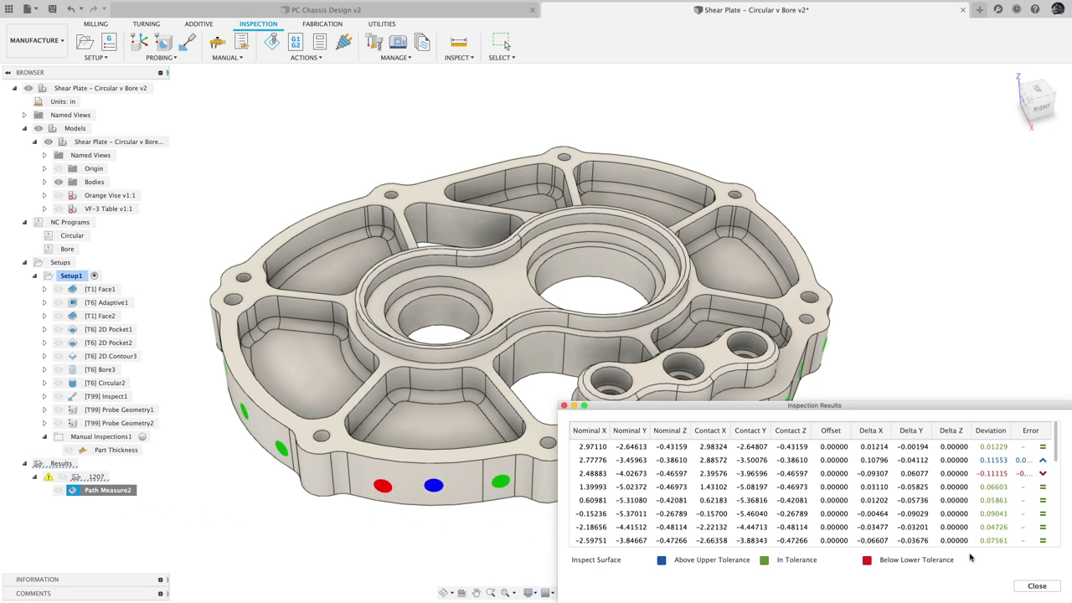
left_click(1038, 587)
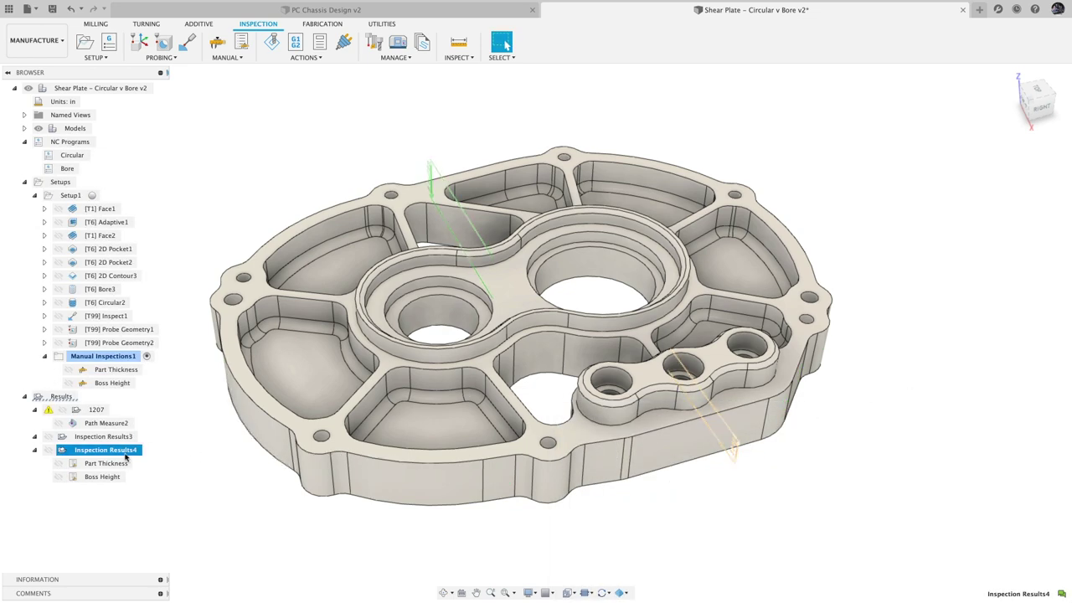
Show the Inspection Results4 tolerance table and view the part from the FRONT
right_click(122, 453)
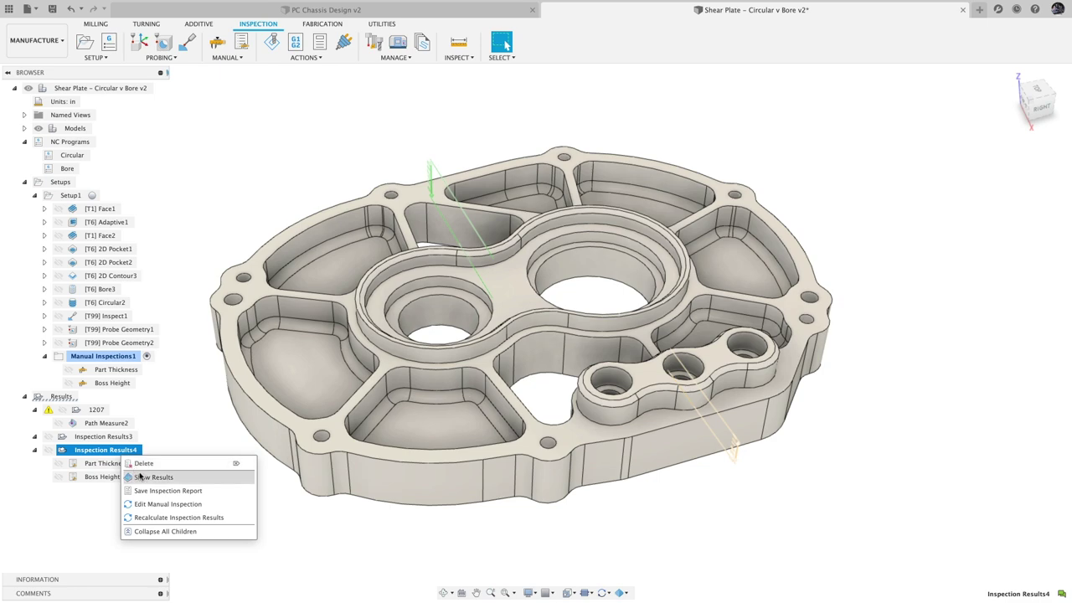
left_click(149, 477)
middle_click_drag(182, 461, 222, 452, "shift")
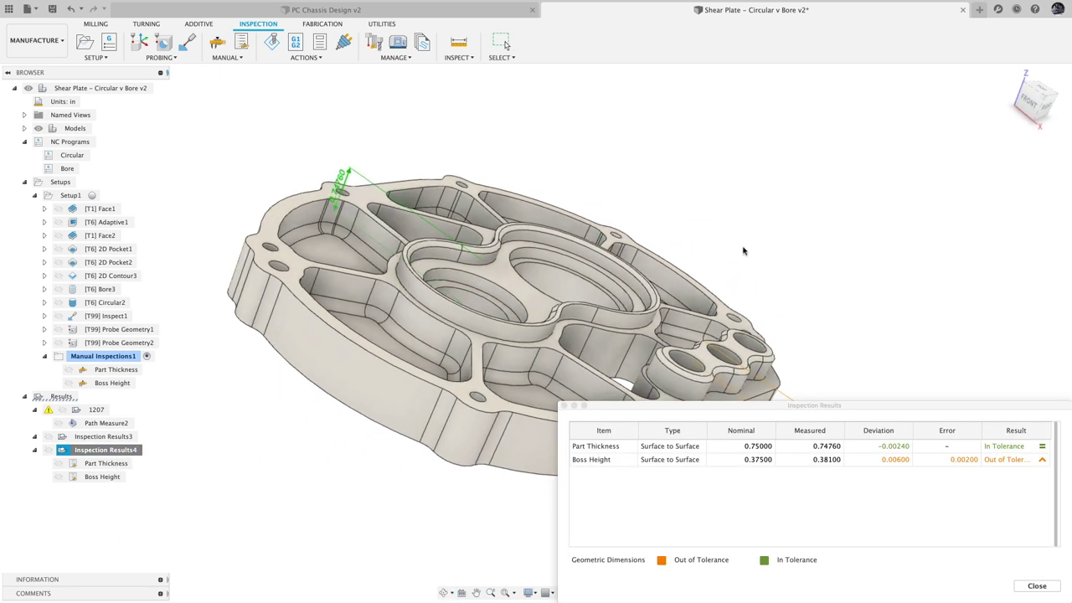
left_click(1030, 102)
middle_click_drag(922, 220, 997, 166)
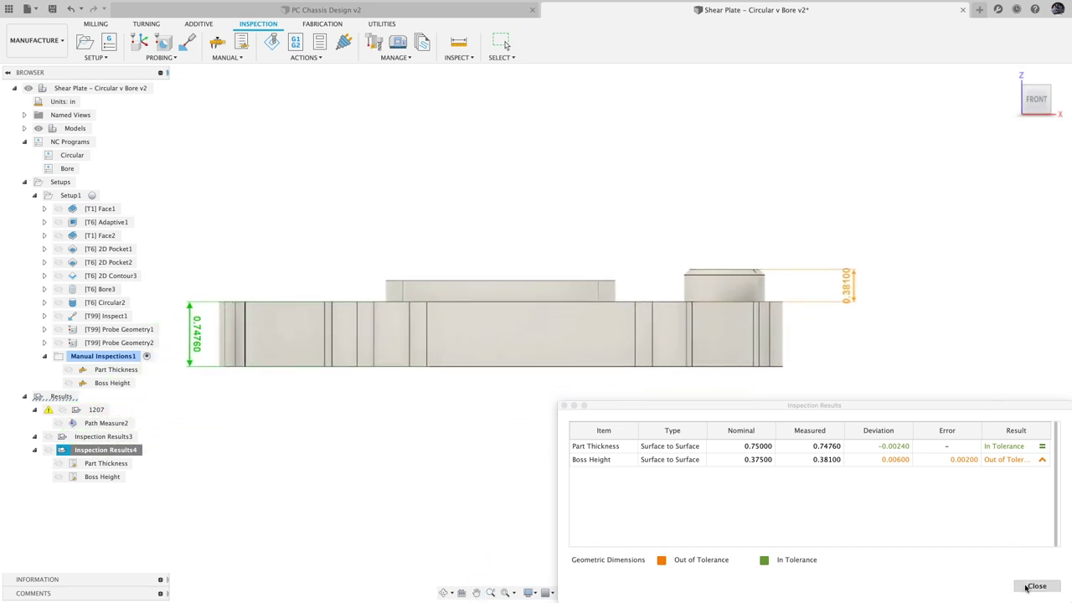
Enable the Nesting in Manufacture preview and close Preferences
scroll(808, 327, "down", 10)
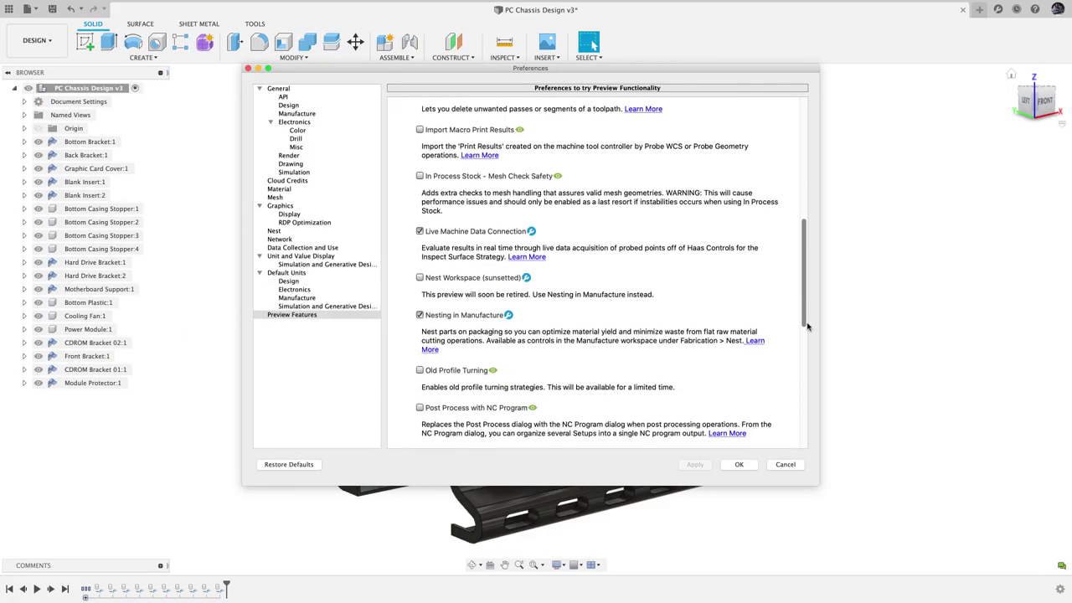
scroll(807, 326, "down", 2)
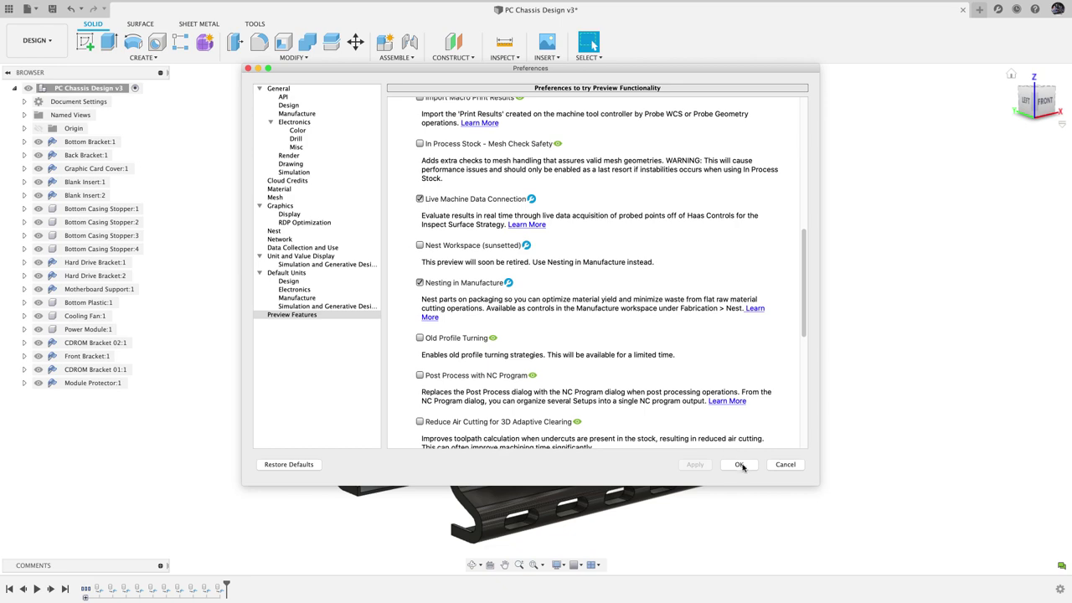
left_click(741, 465)
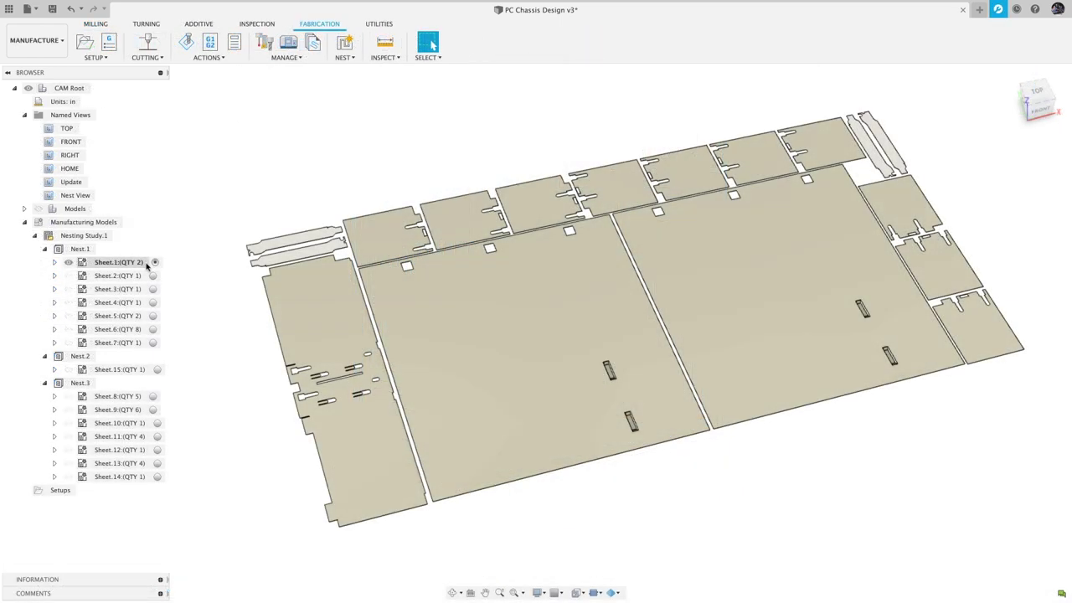
Show the nested layouts of Sheet.2 through Sheet.7 and Sheet.15
left_click(154, 276)
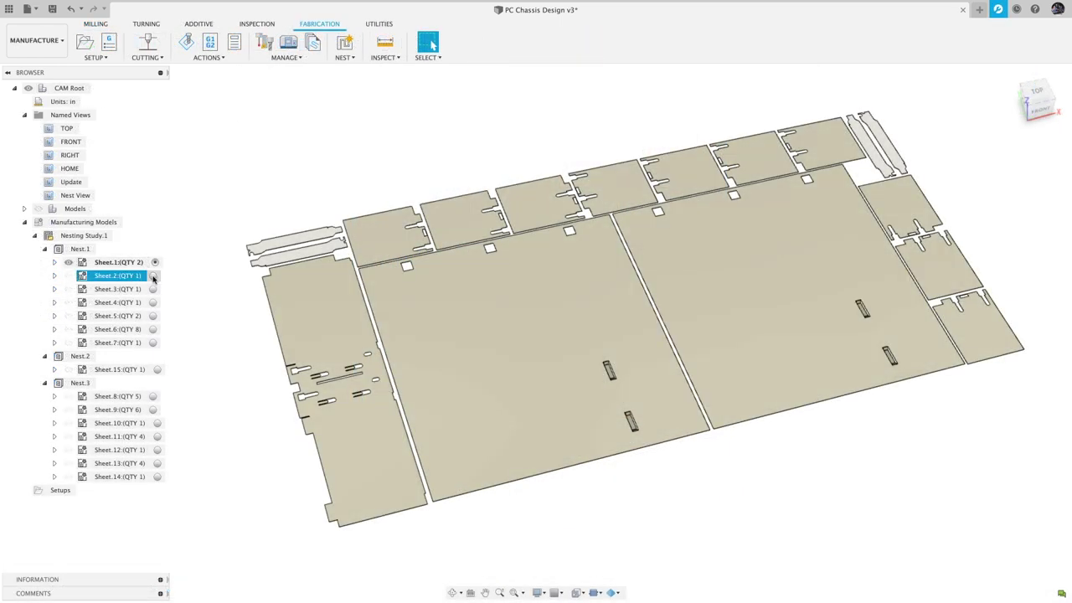
left_click(155, 289)
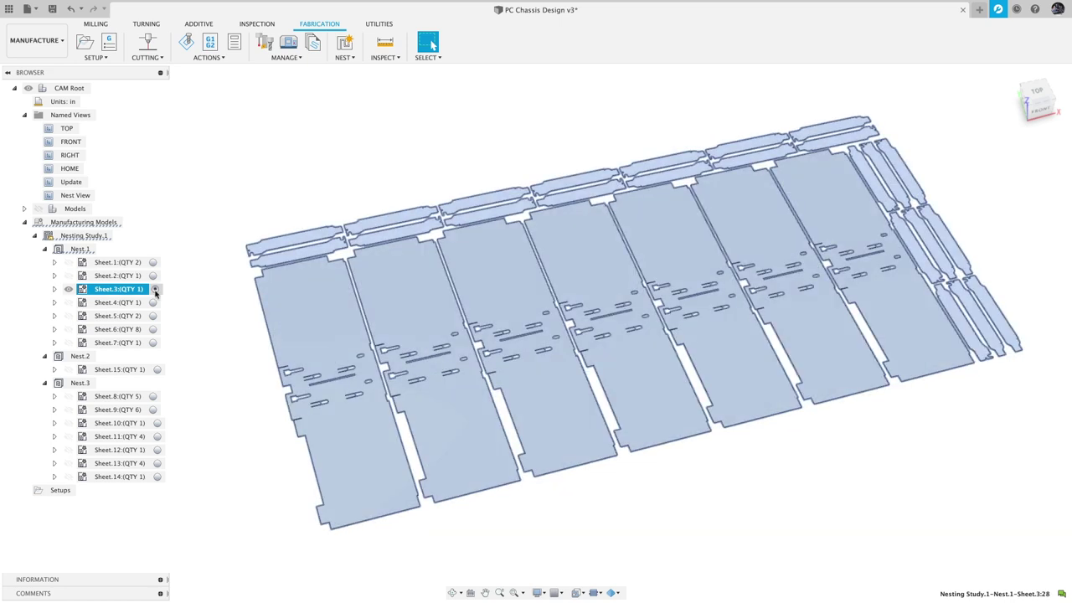
left_click(155, 302)
left_click(155, 316)
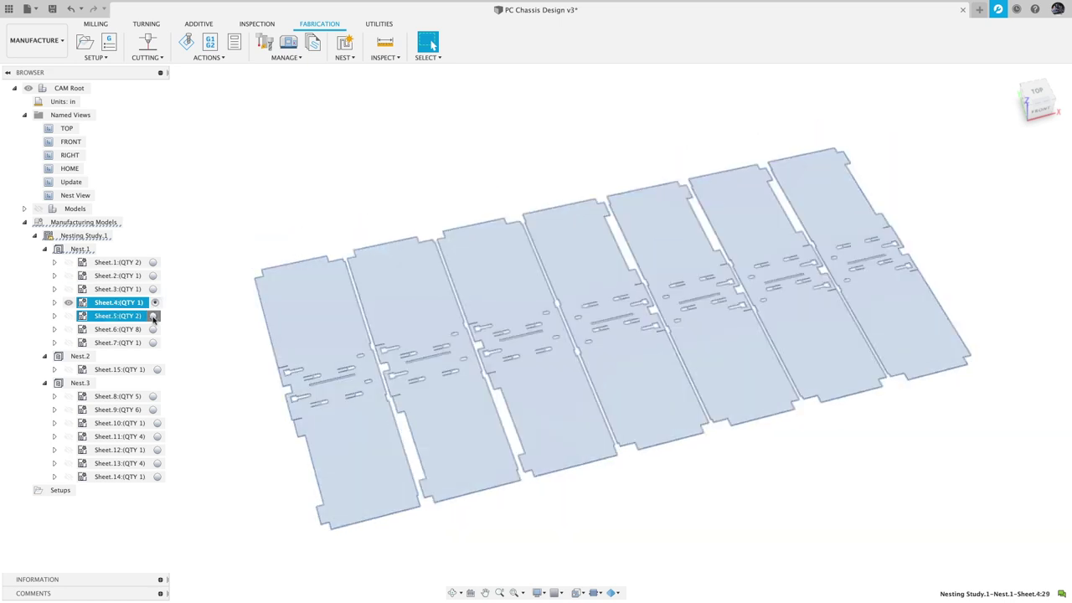
left_click(154, 329)
left_click(155, 343)
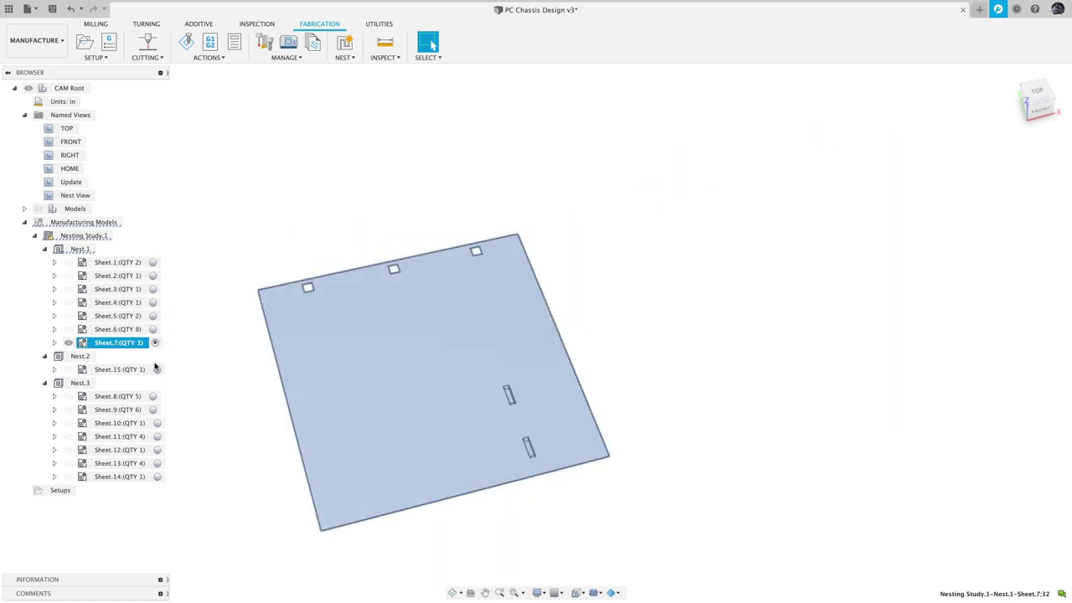
left_click(156, 369)
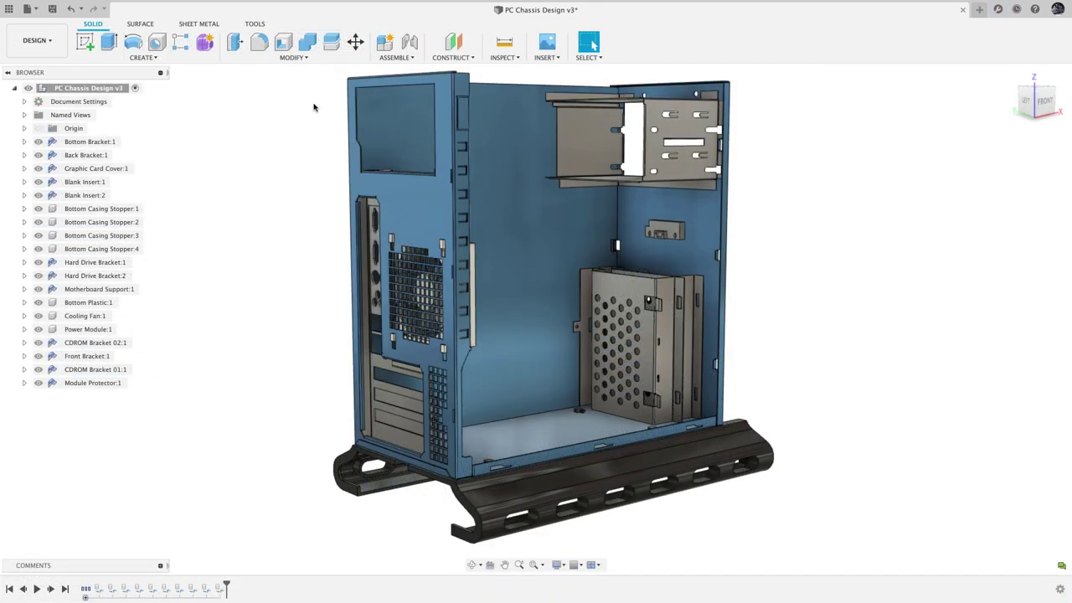
Run Nest Preparation with Automatic (Sketches) and Automatic (Selected entities) ignore options checked
left_click(255, 24)
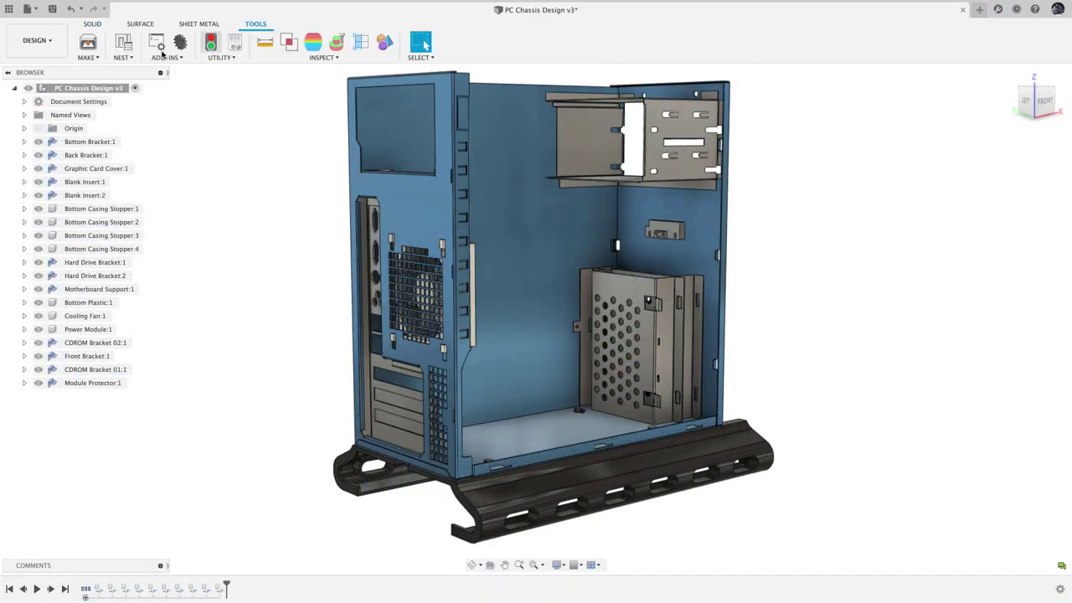
left_click(123, 57)
left_click(147, 71)
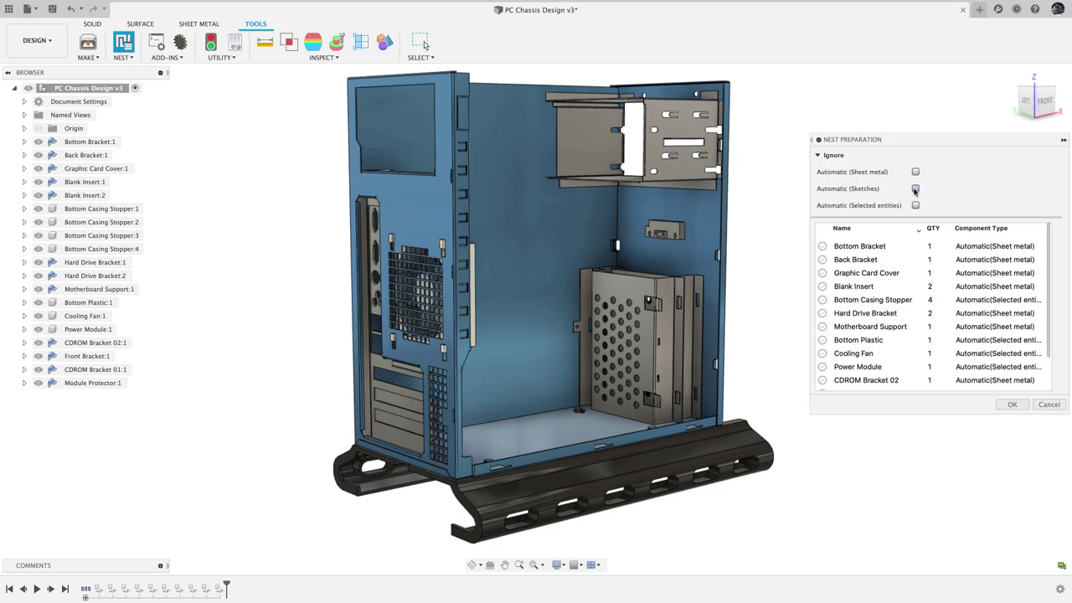
left_click(916, 189)
left_click(917, 206)
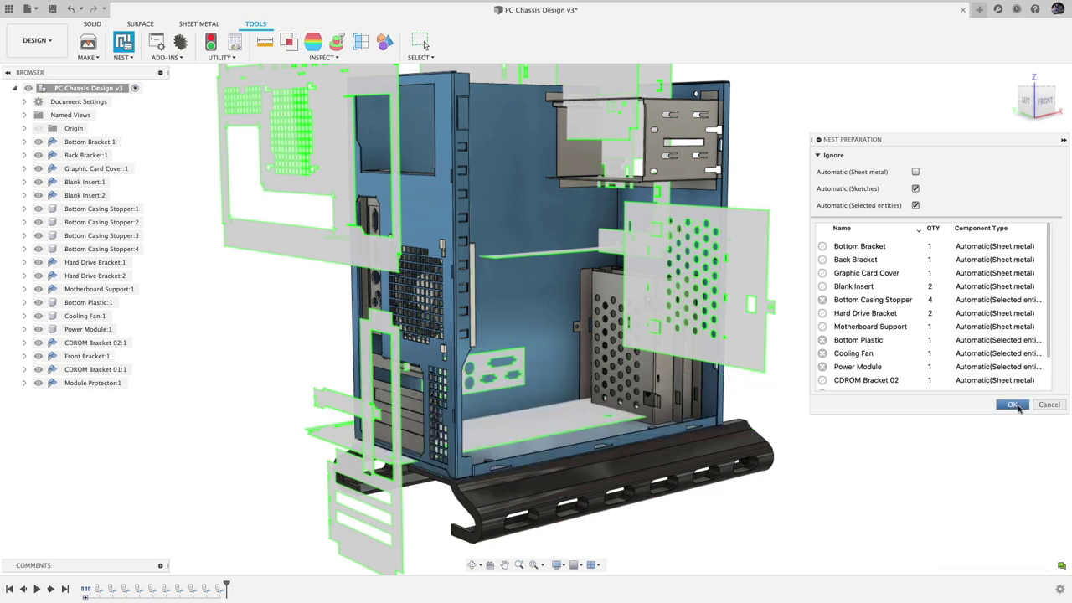
left_click(1015, 405)
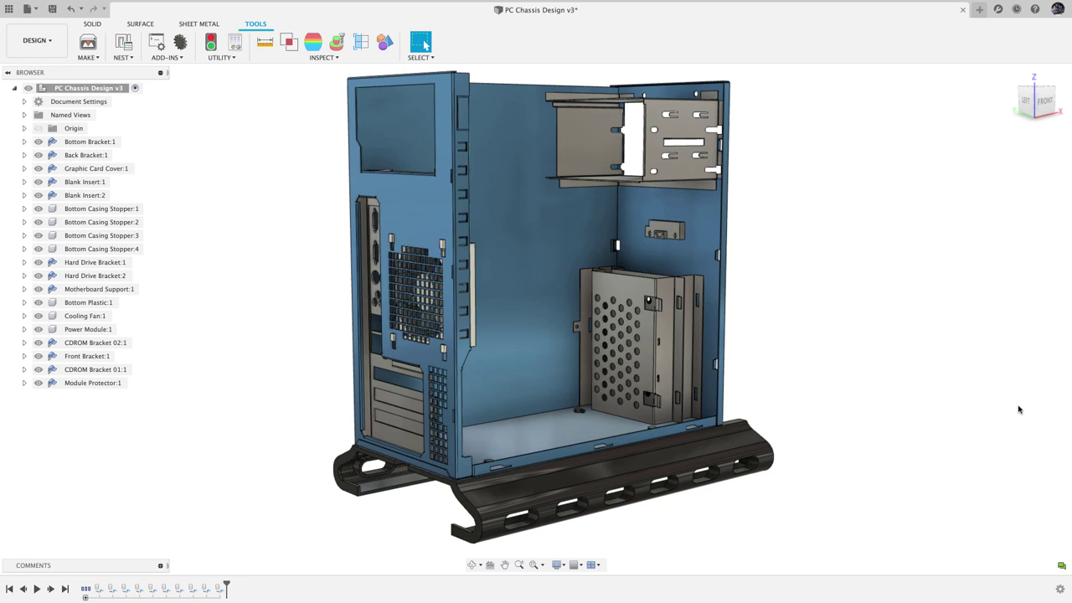
left_click(51, 53)
Start a nest study in Manufacture with a job quantity of 25
left_click(59, 166)
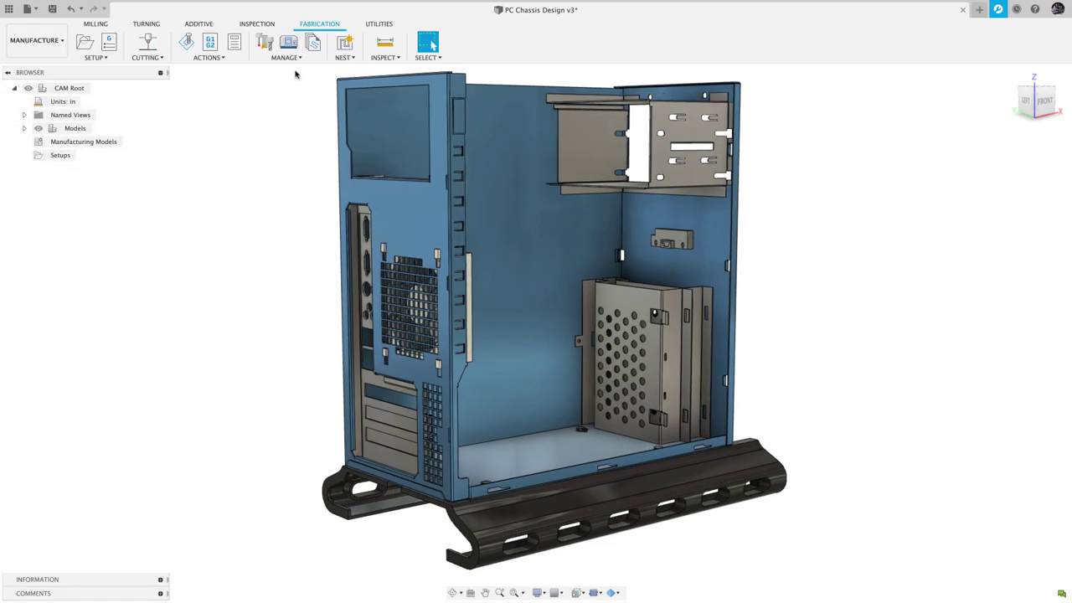
left_click(356, 57)
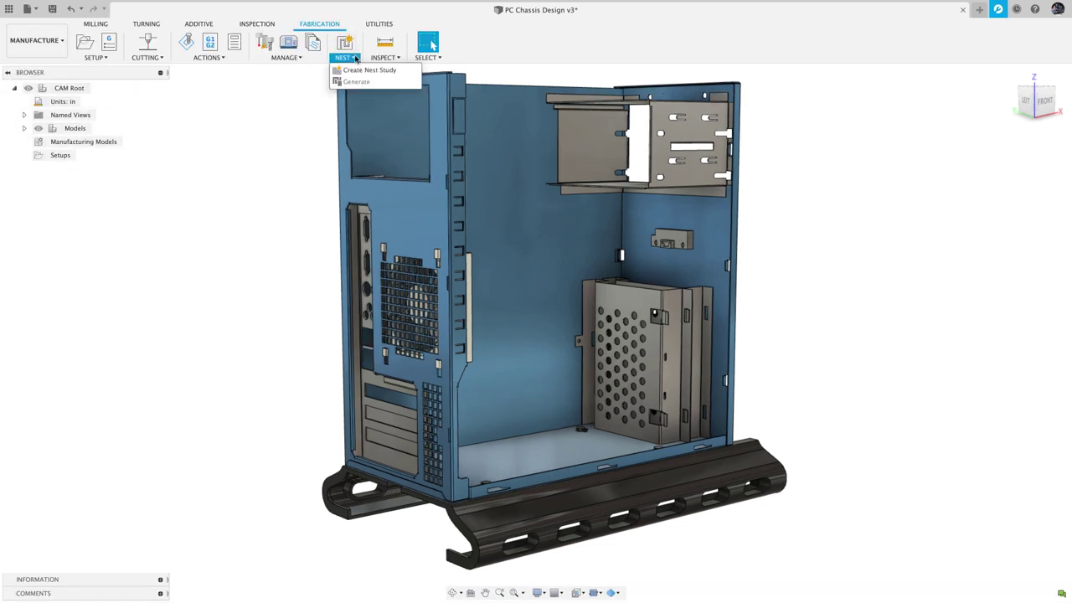
left_click(361, 70)
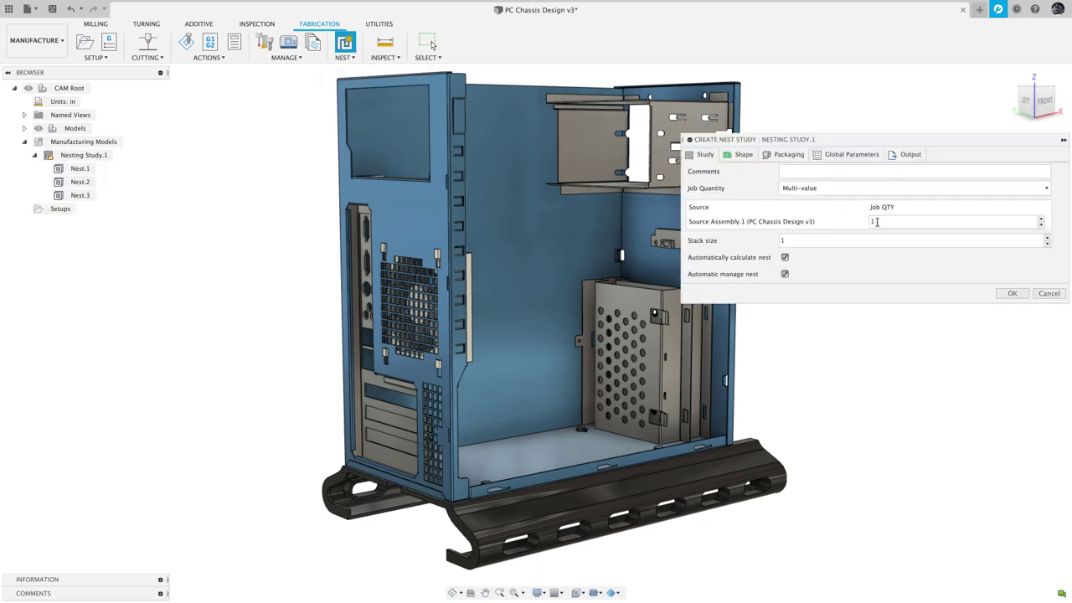
left_click(860, 221)
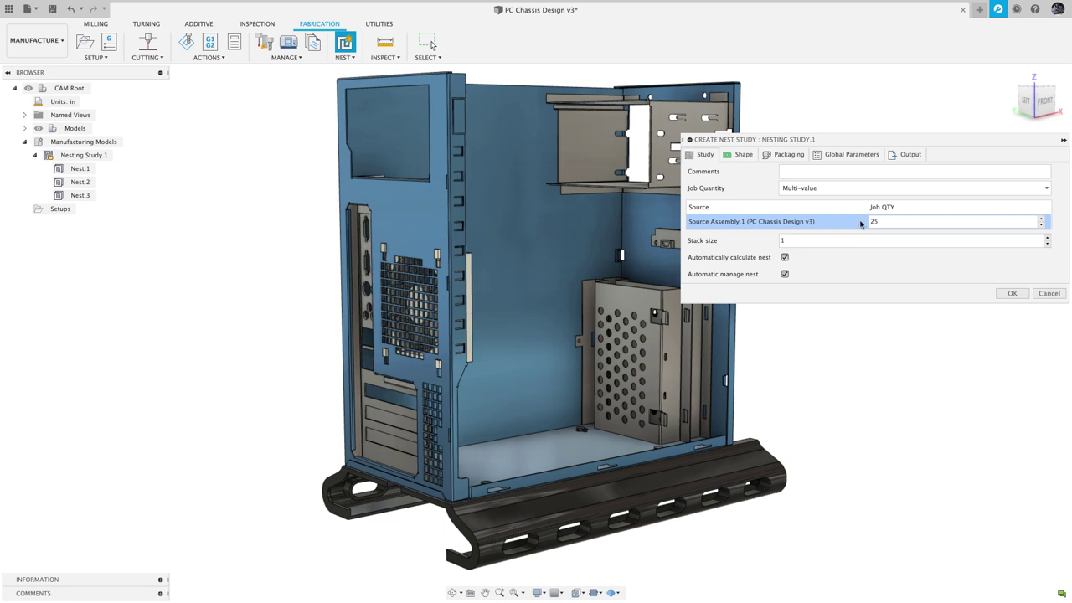
Review shapes and packaging, and set remnant optimization to minimize length and width
left_click(742, 156)
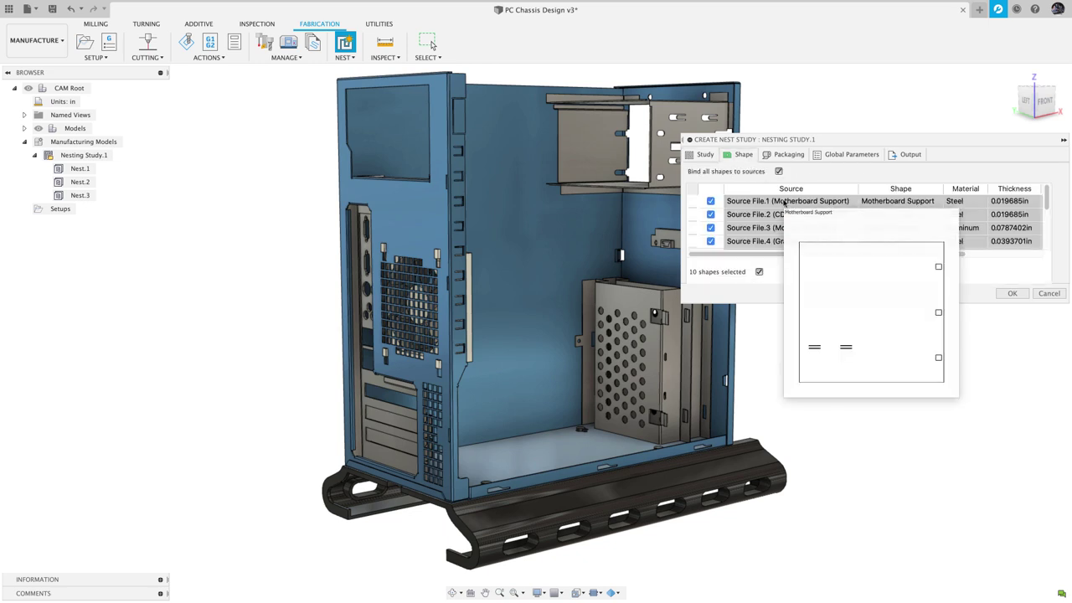
left_click(787, 155)
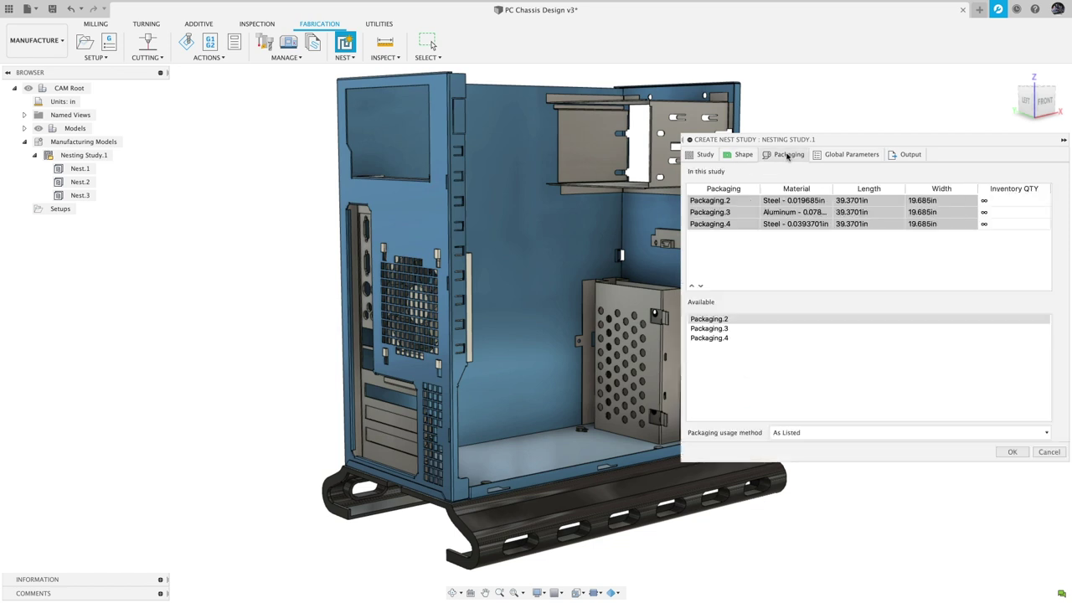
left_click(848, 155)
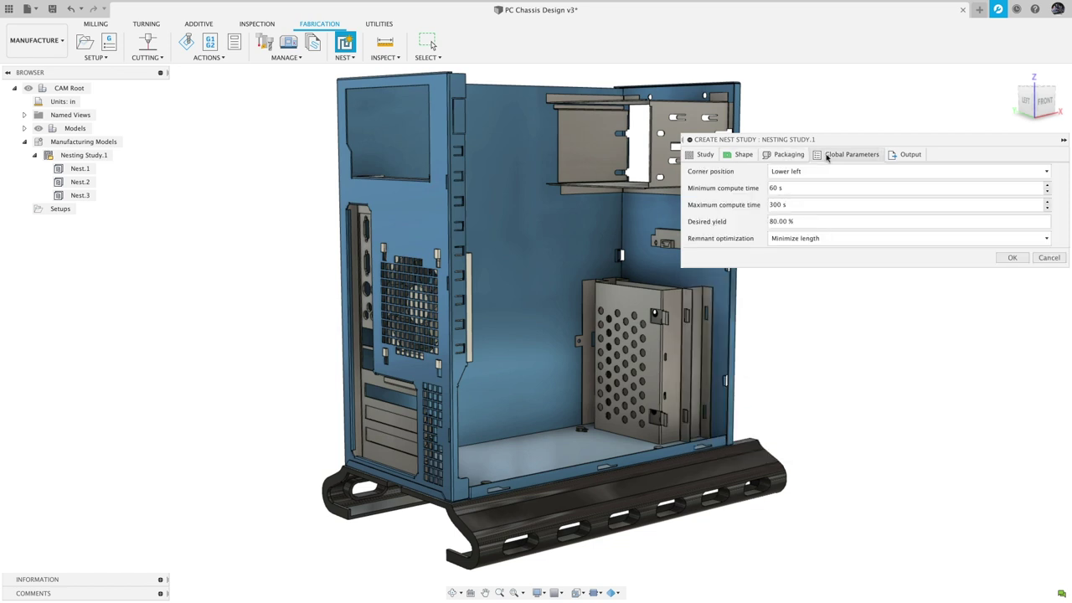
left_click(863, 238)
left_click(837, 276)
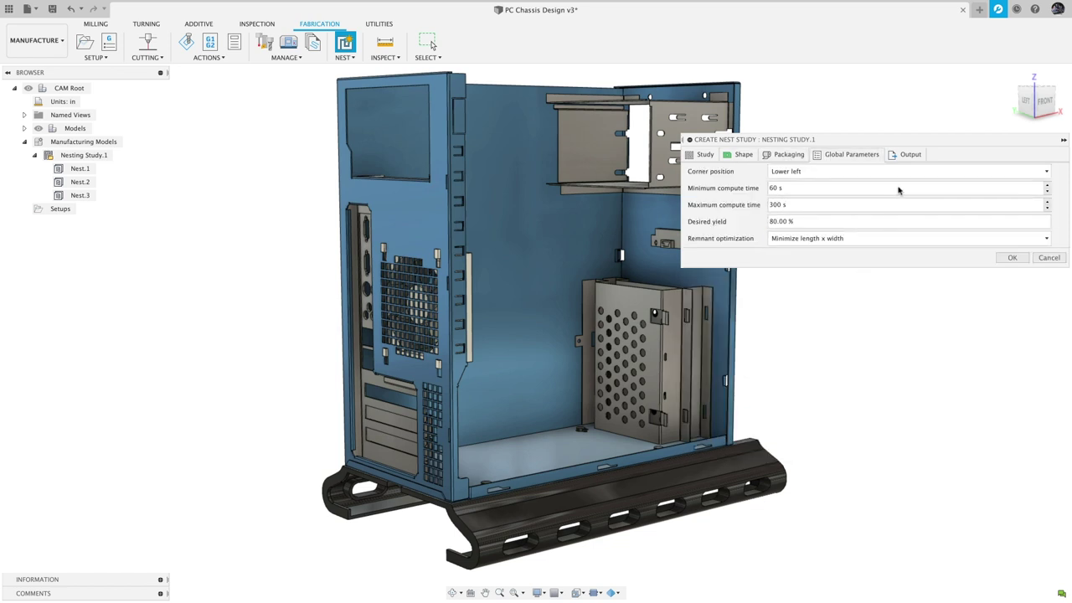
left_click(905, 156)
Generate the nest study, apply the saved Nest View, and select Sheet.2
left_click(1011, 224)
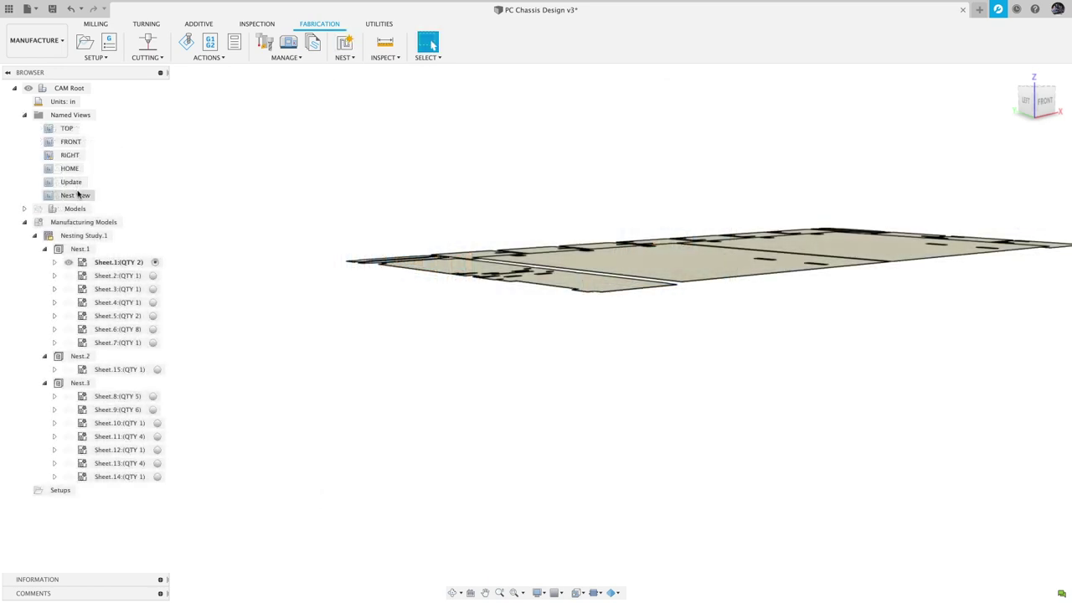
double_click(78, 195)
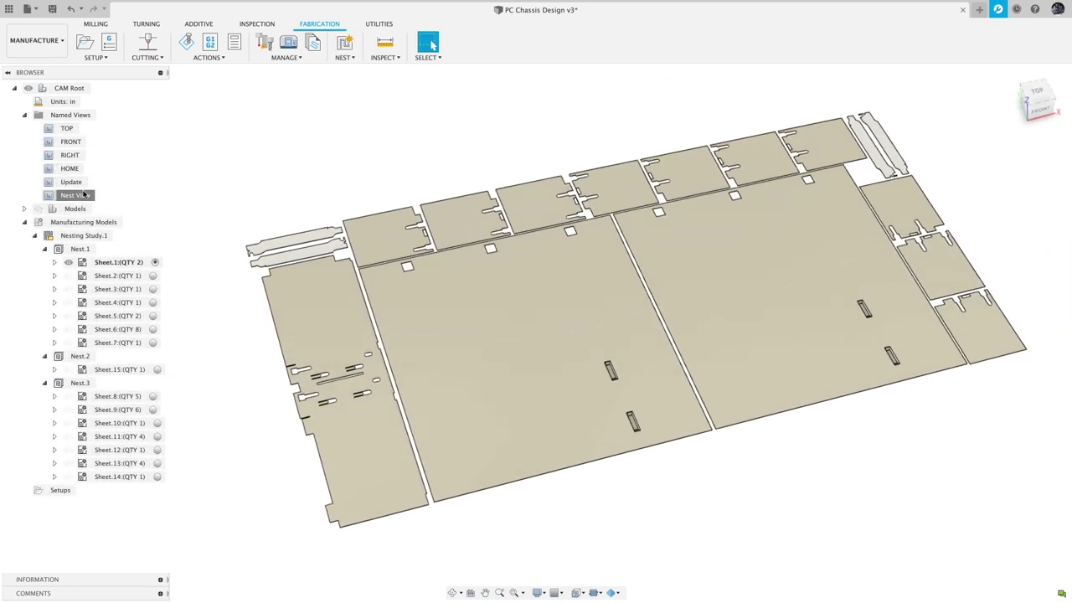
left_click(152, 277)
Preview the nested layouts of Sheet.2 through Sheet.7 and Sheet.15 in turn
left_click(154, 277)
left_click(153, 289)
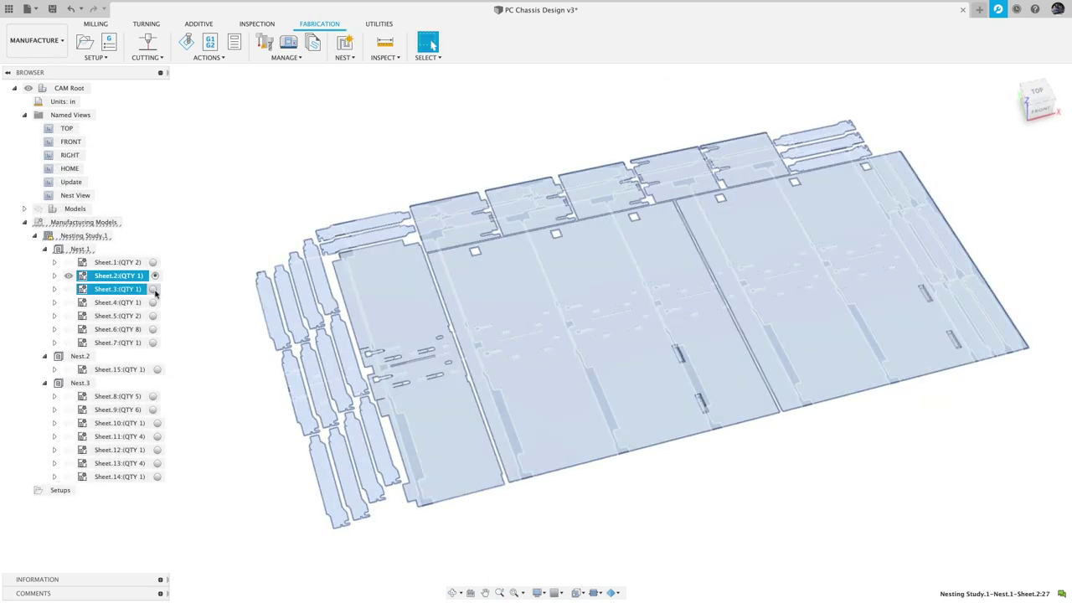
left_click(155, 303)
left_click(152, 316)
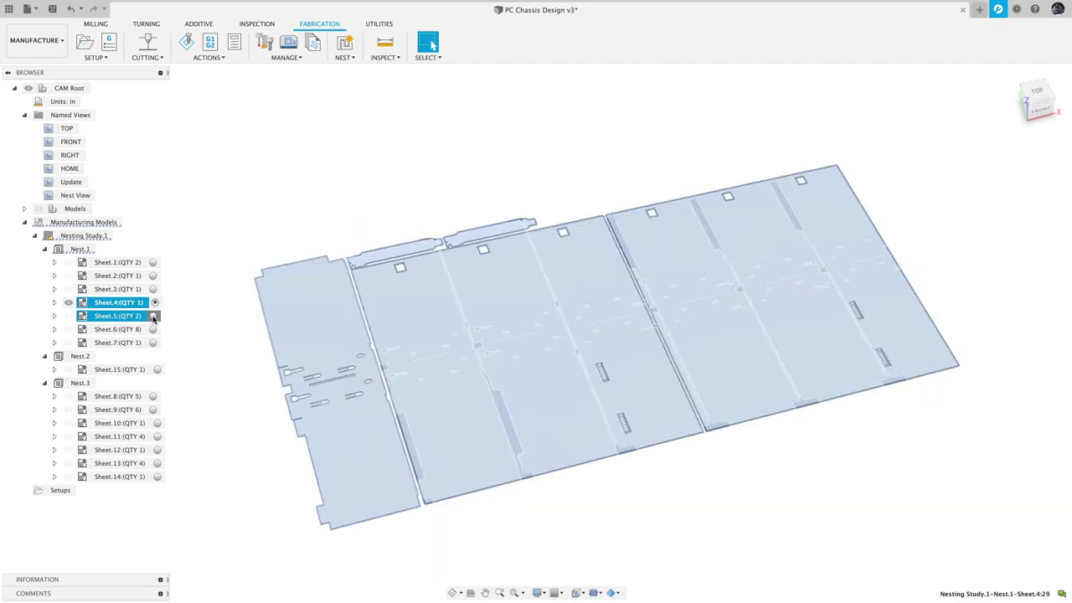
left_click(153, 329)
left_click(153, 343)
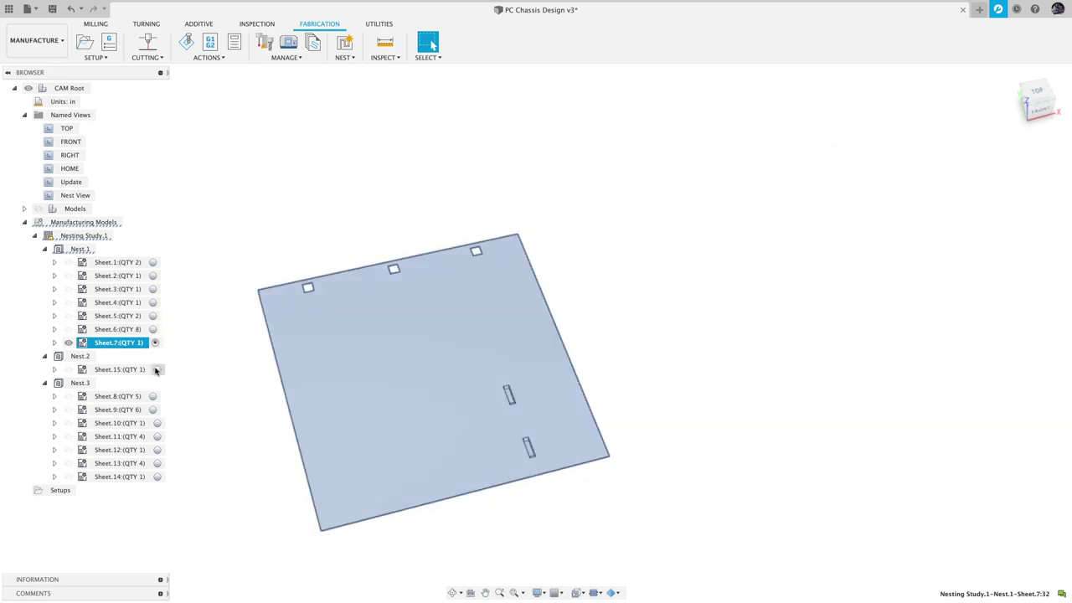
left_click(153, 369)
right_click(84, 250)
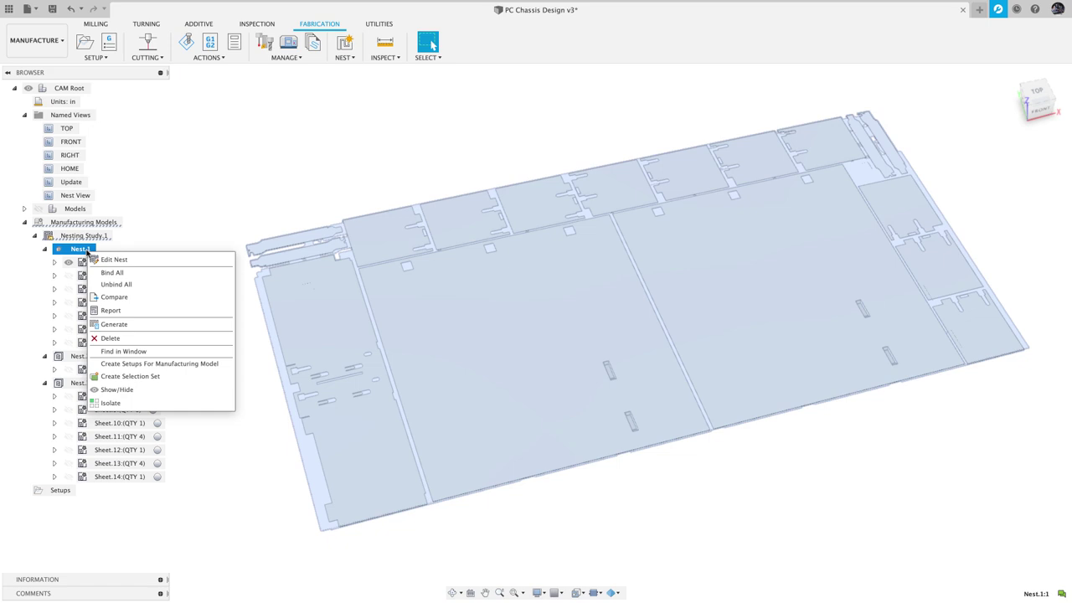
Open the Nest.1 report, view Sheet 1's 84.51% nesting efficiency, then close it
left_click(119, 310)
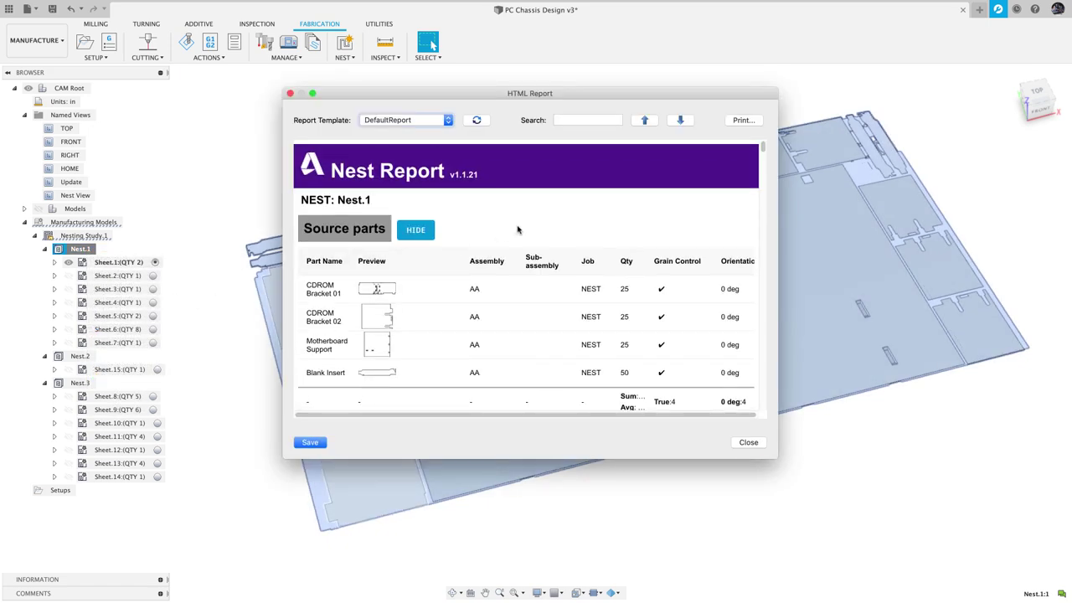
left_click_drag(761, 148, 764, 191)
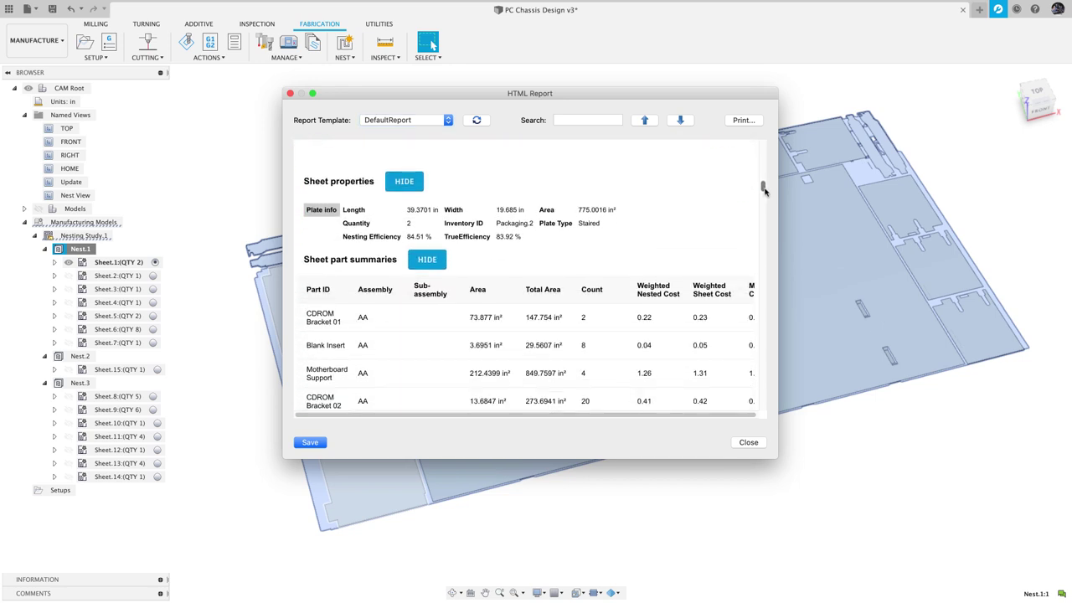
key("Escape")
Open the Process Material Library to inspect the steel and aluminum sheet packagings
left_click(287, 57)
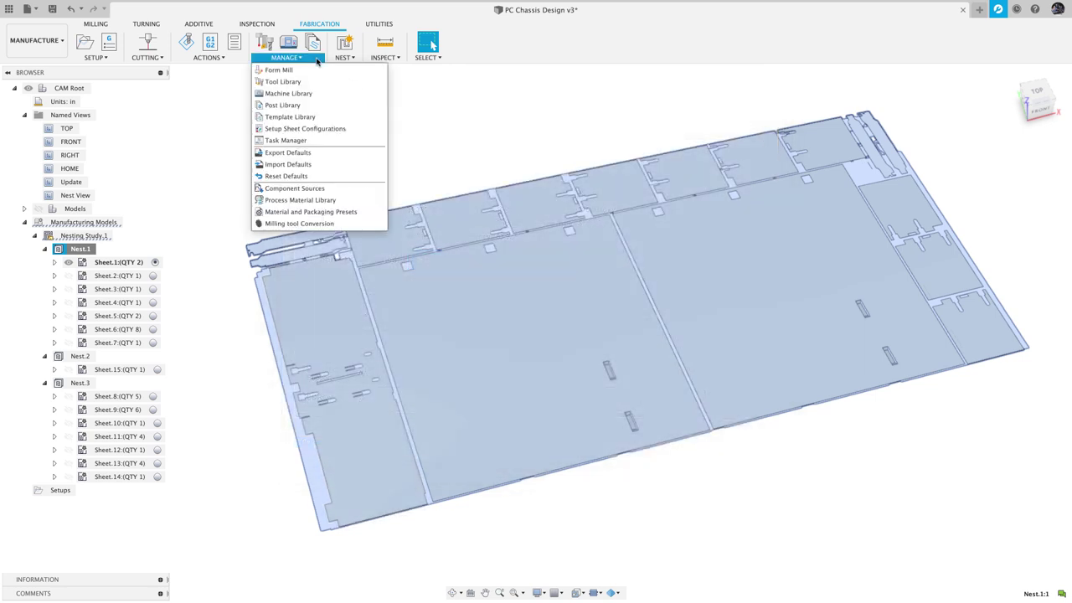
left_click(306, 199)
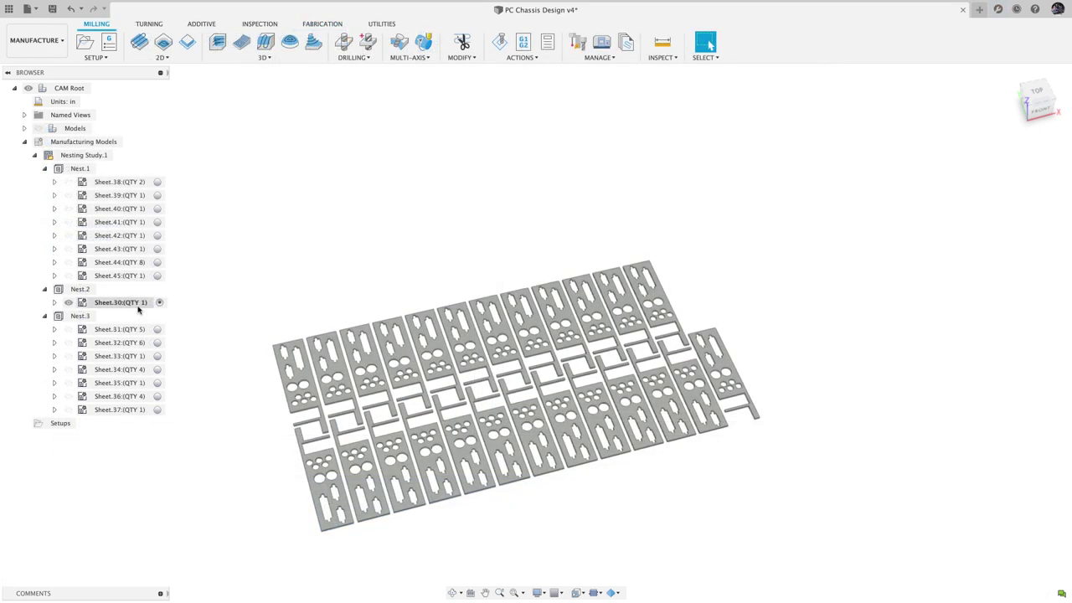
right_click(138, 308)
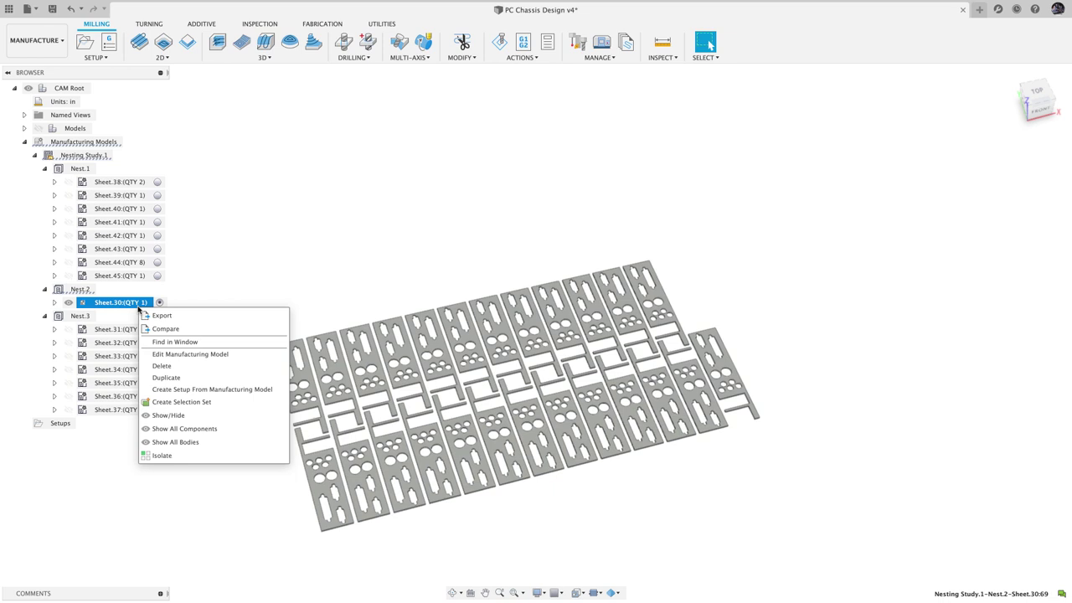
Create a Cutting setup from Sheet.30 and select the panels' contours for 2D Profile
left_click(227, 389)
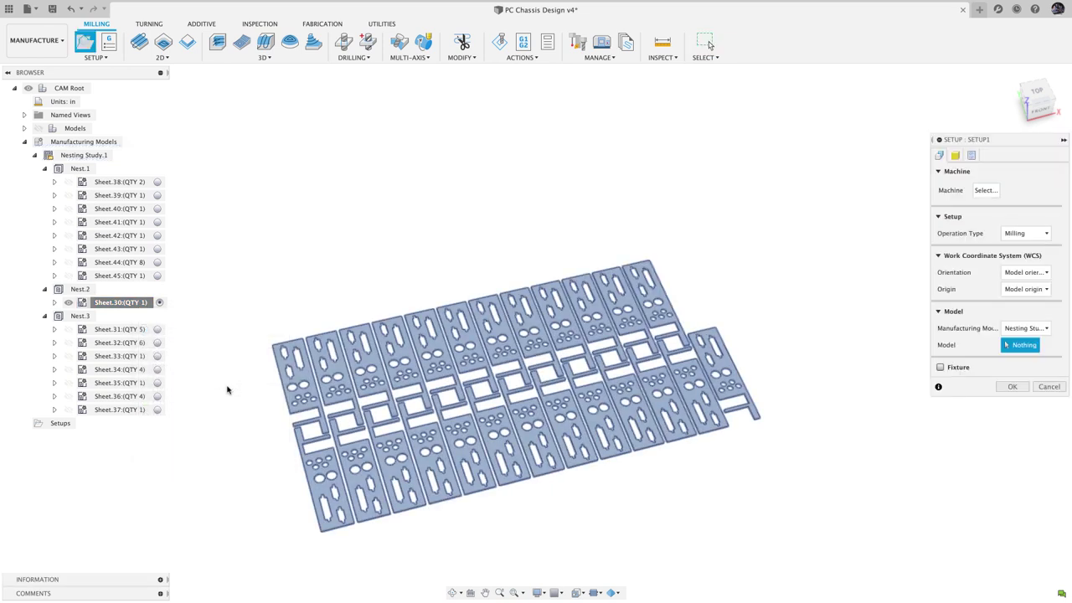
left_click(1024, 234)
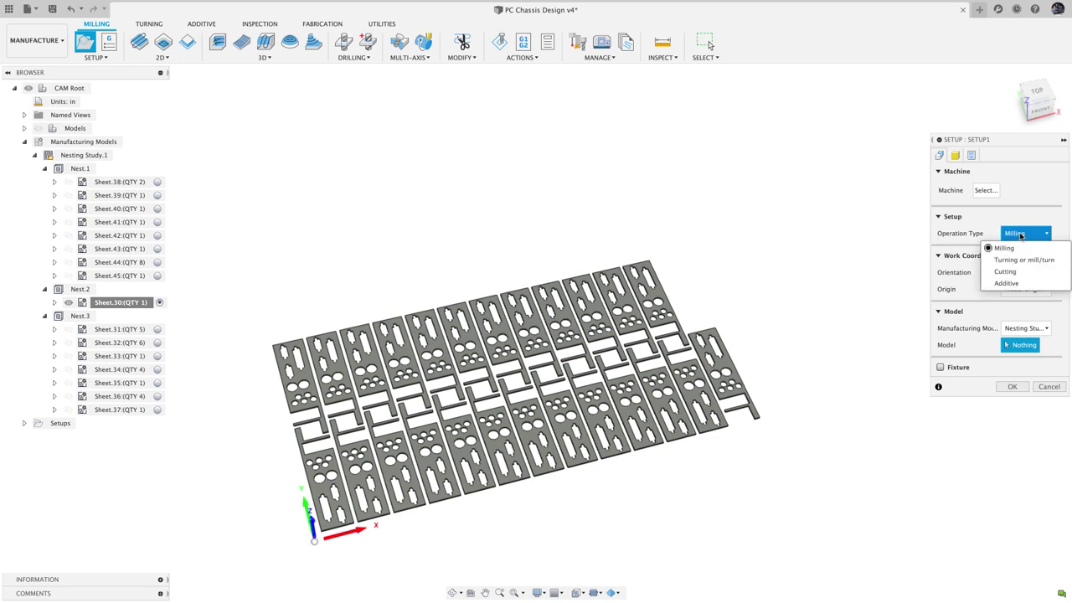
left_click(1005, 271)
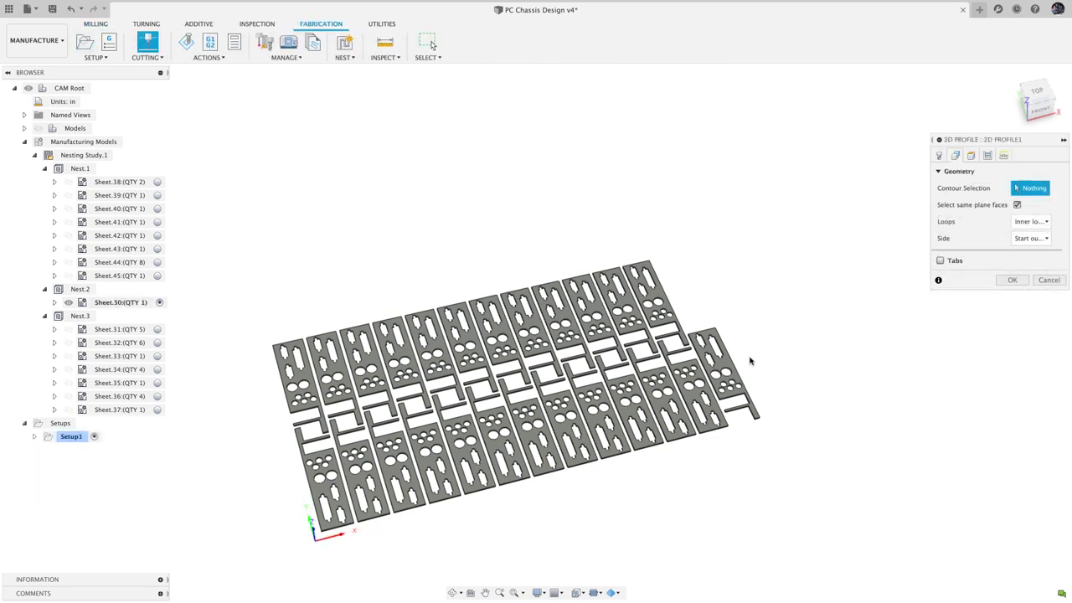
left_click(729, 368)
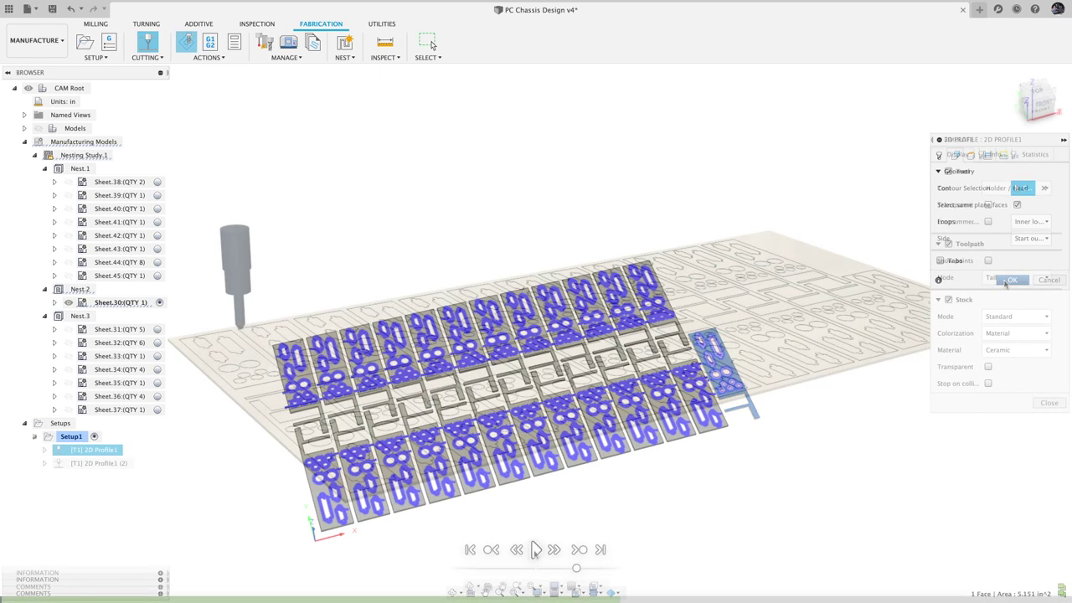
Confirm the 2D Profile toolpath on the nested sheet
left_click(534, 549)
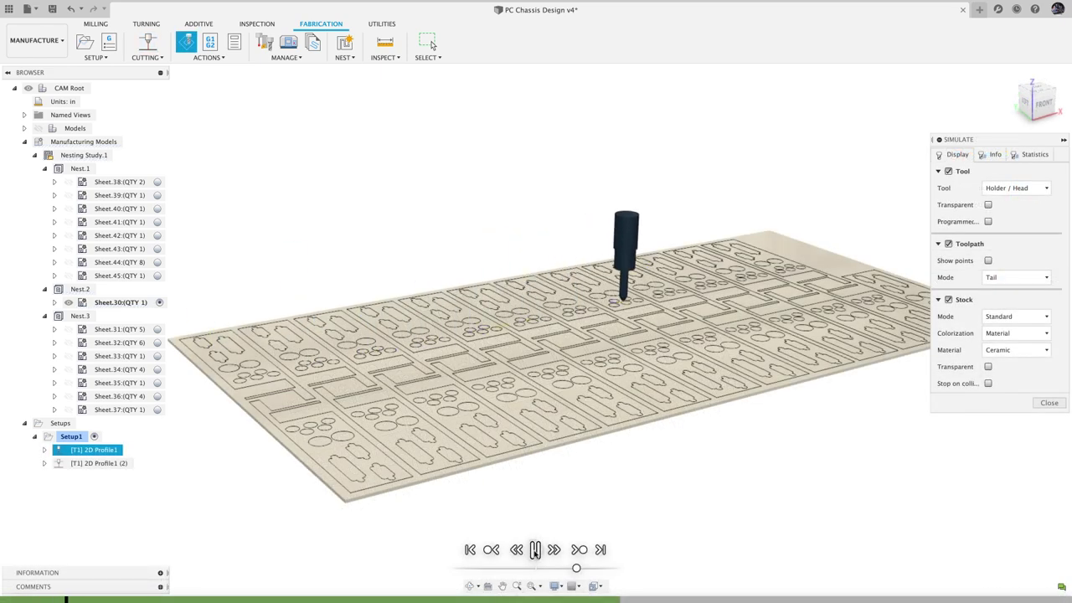